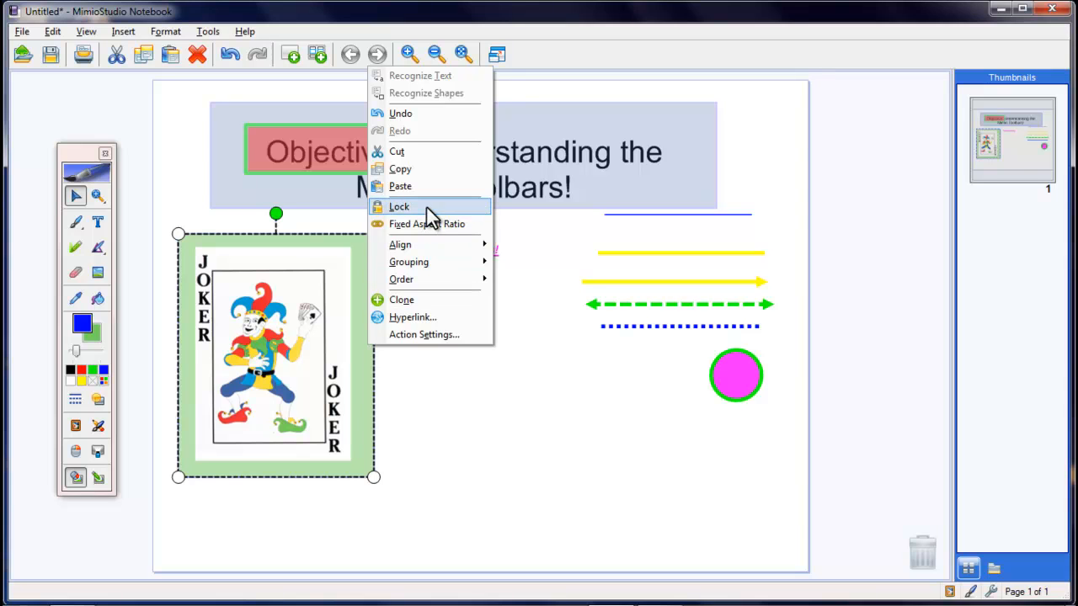
# Lock the Joker image in its place on the page
pyautogui.click(331, 379)
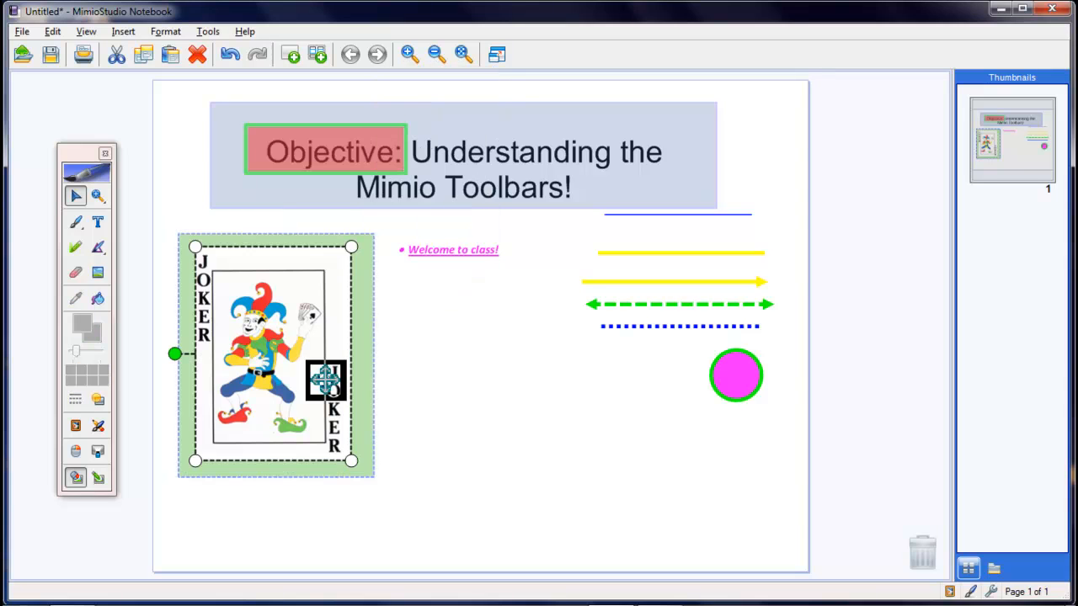
pyautogui.rightClick(328, 383)
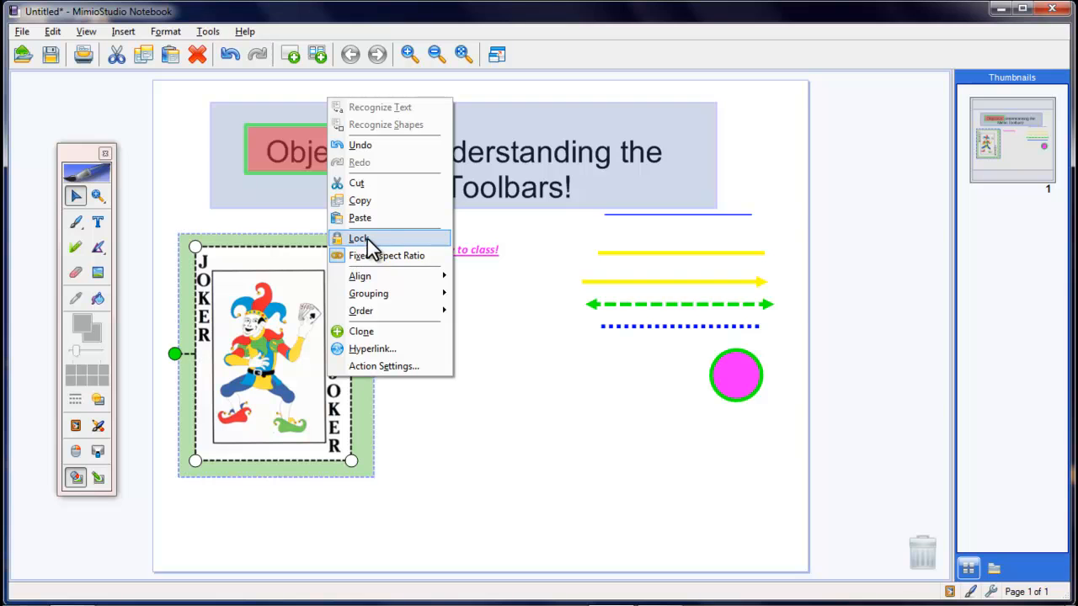
pyautogui.click(367, 239)
# Move the green rectangle out from behind the Joker image, return it, and move it out again to the middle of the page
pyautogui.moveTo(313, 299); pyautogui.dragTo(553, 396)
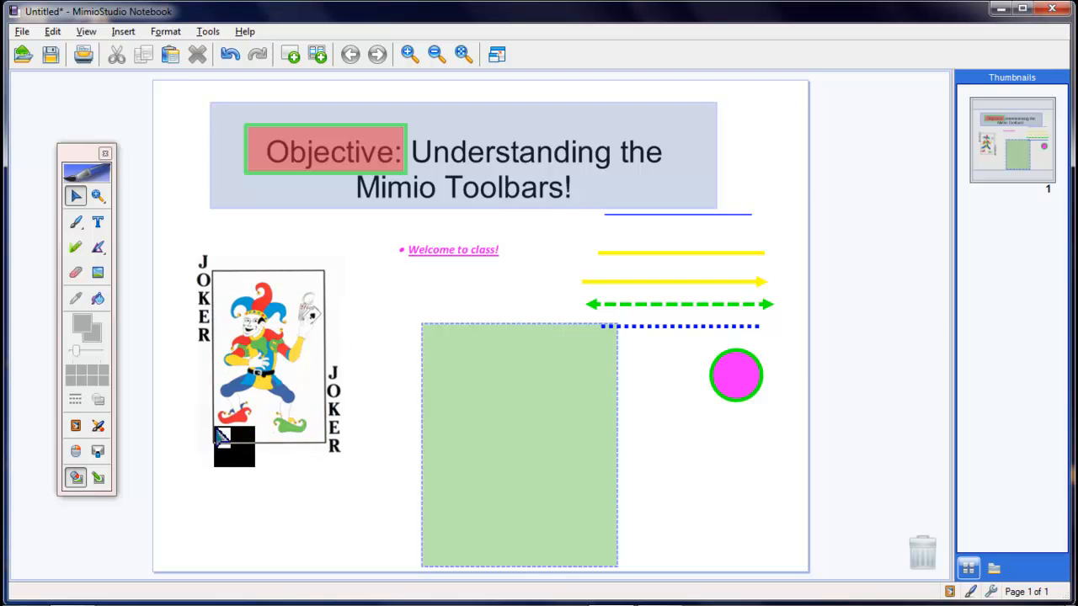
pyautogui.moveTo(432, 436); pyautogui.dragTo(256, 376)
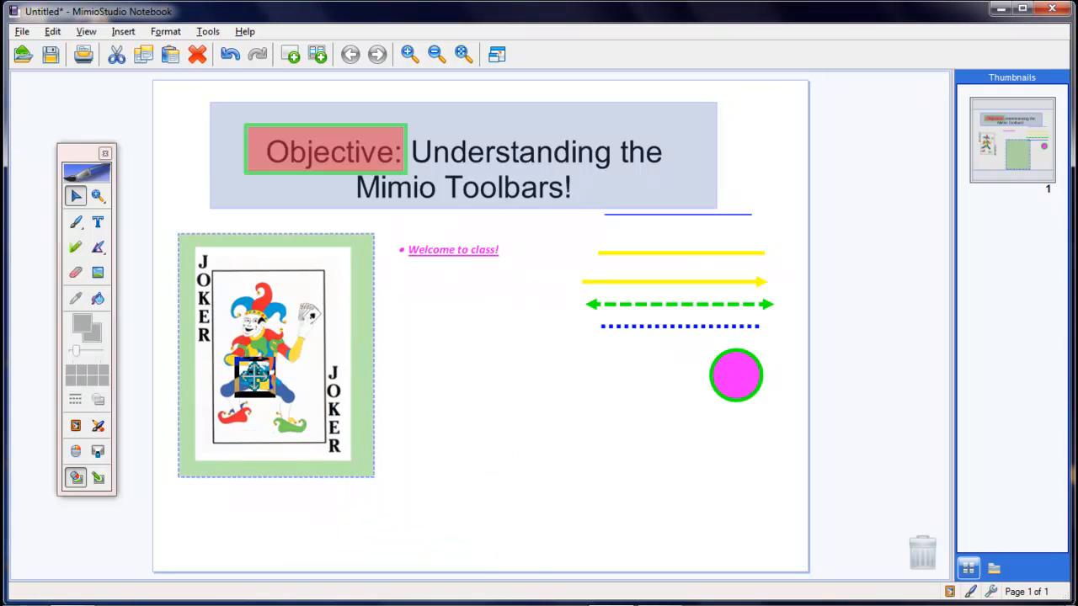
pyautogui.rightClick(256, 372)
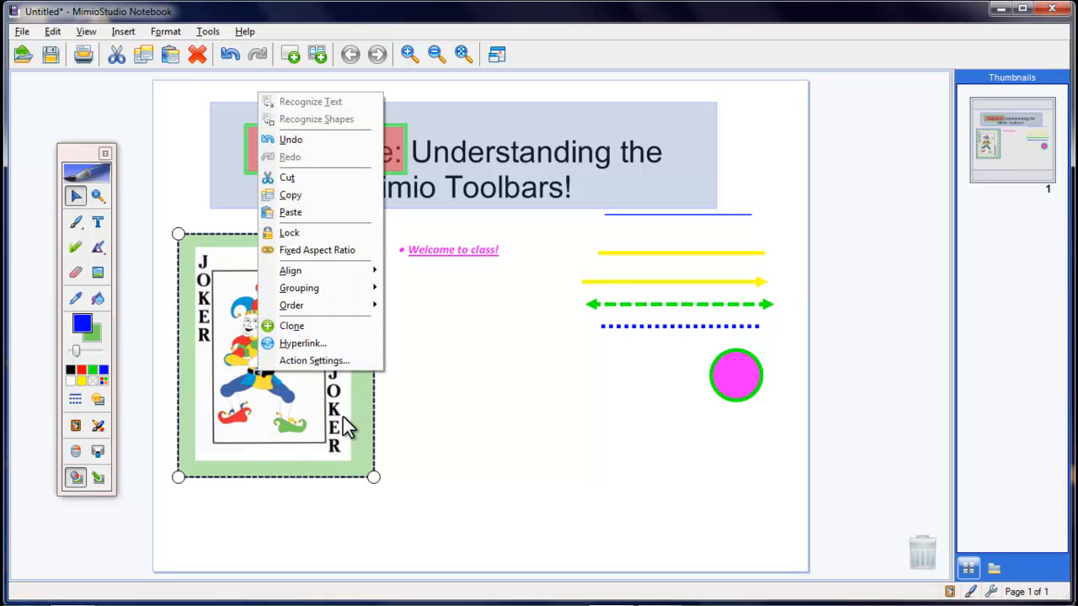
pyautogui.click(361, 426)
pyautogui.moveTo(360, 426); pyautogui.dragTo(534, 465)
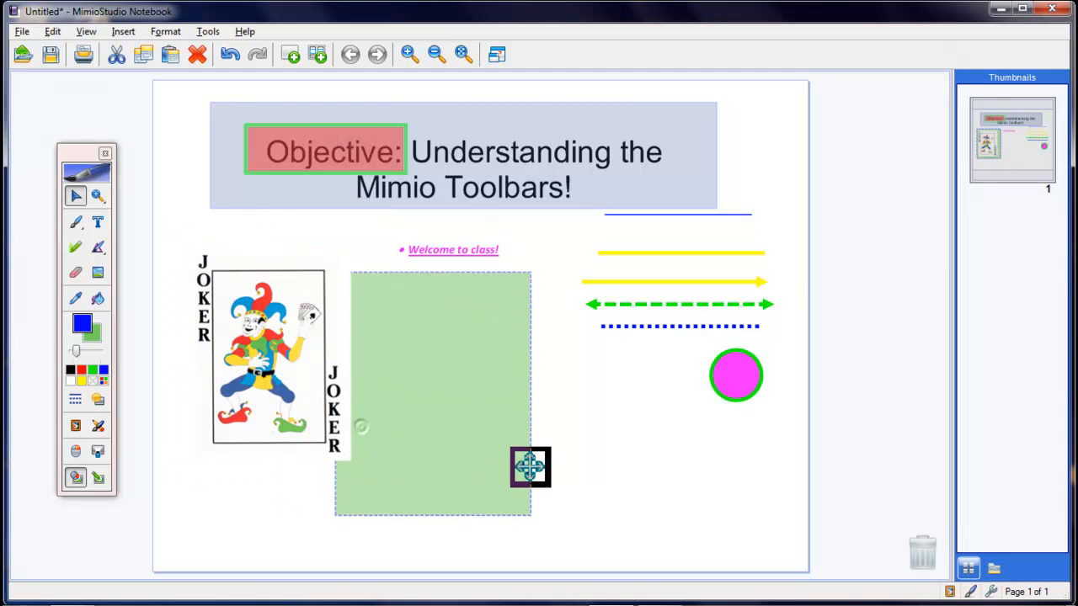
# Unlock all objects on the page and move the green rectangle back behind the Joker image
pyautogui.rightClick(257, 384)
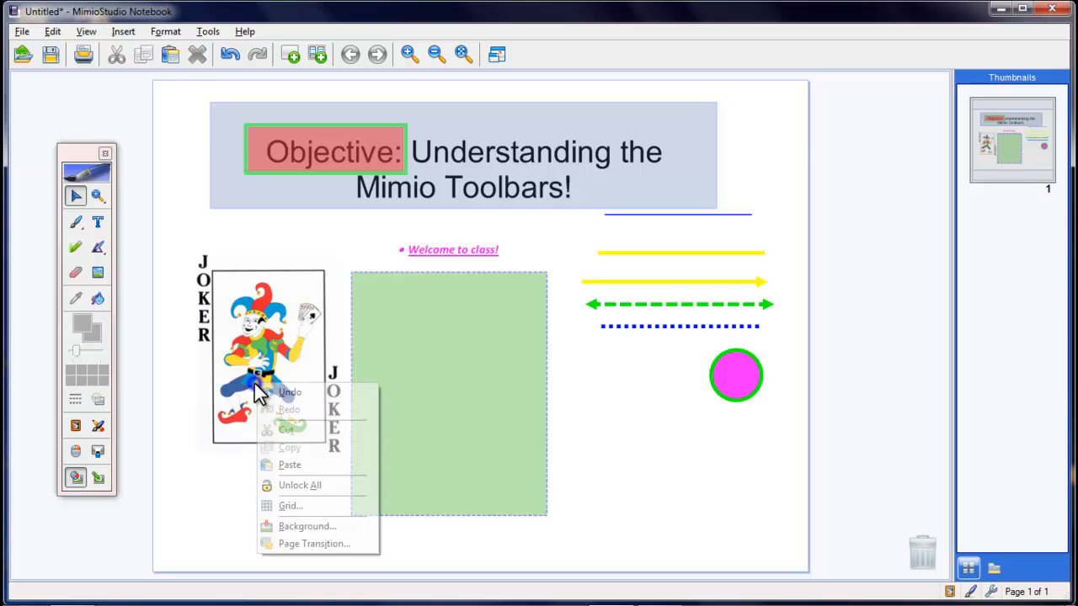
pyautogui.click(271, 485)
pyautogui.click(266, 496)
pyautogui.moveTo(451, 464); pyautogui.dragTo(281, 437)
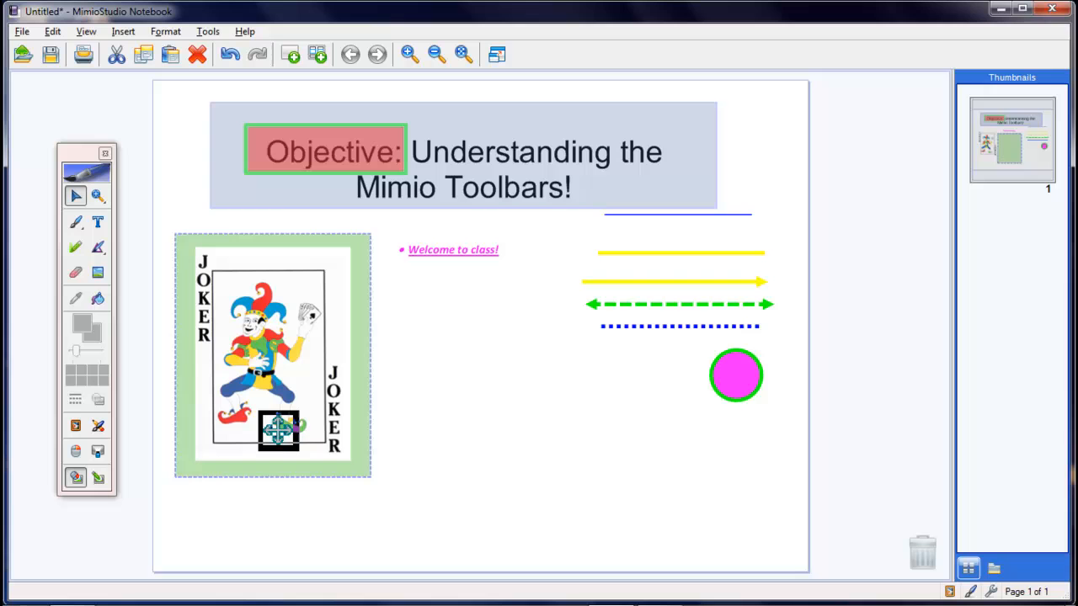
# Examine the Align and Grouping options offered for the green rectangle
pyautogui.rightClick(359, 431)
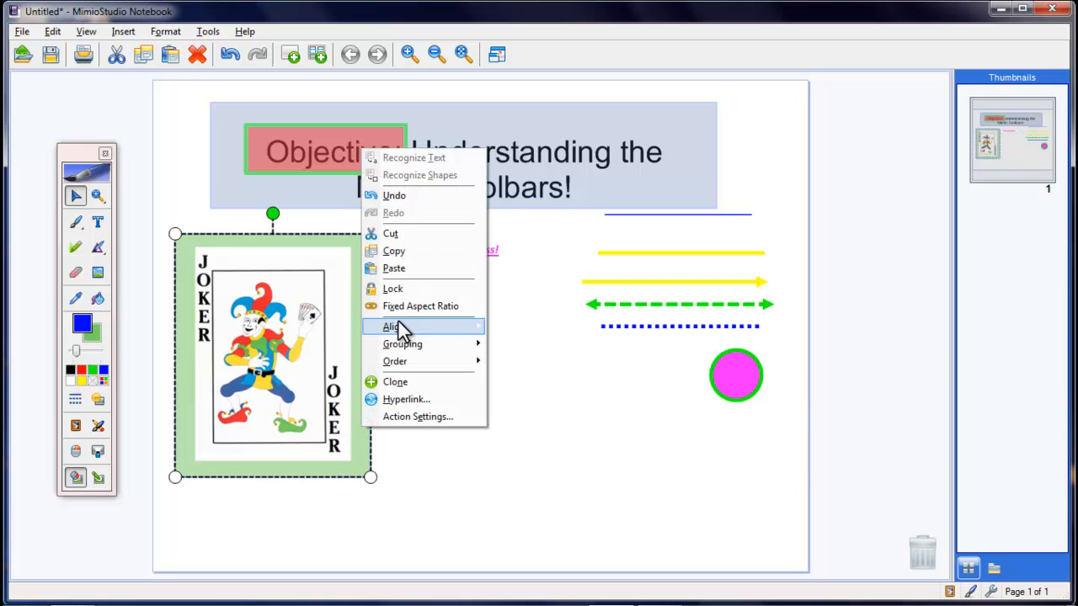
pyautogui.moveTo(418, 328)
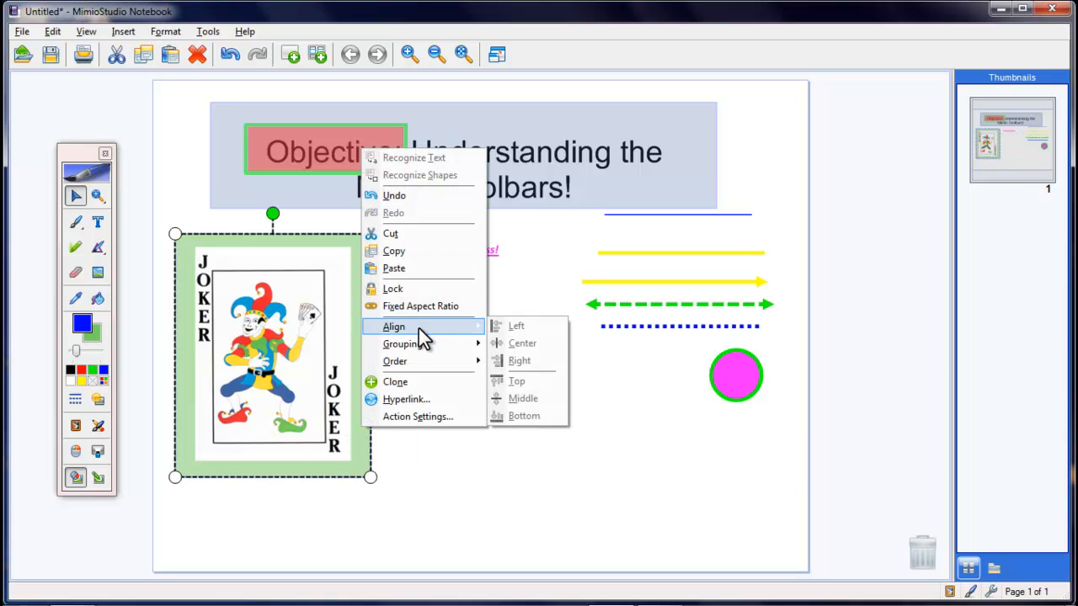
pyautogui.click(597, 195)
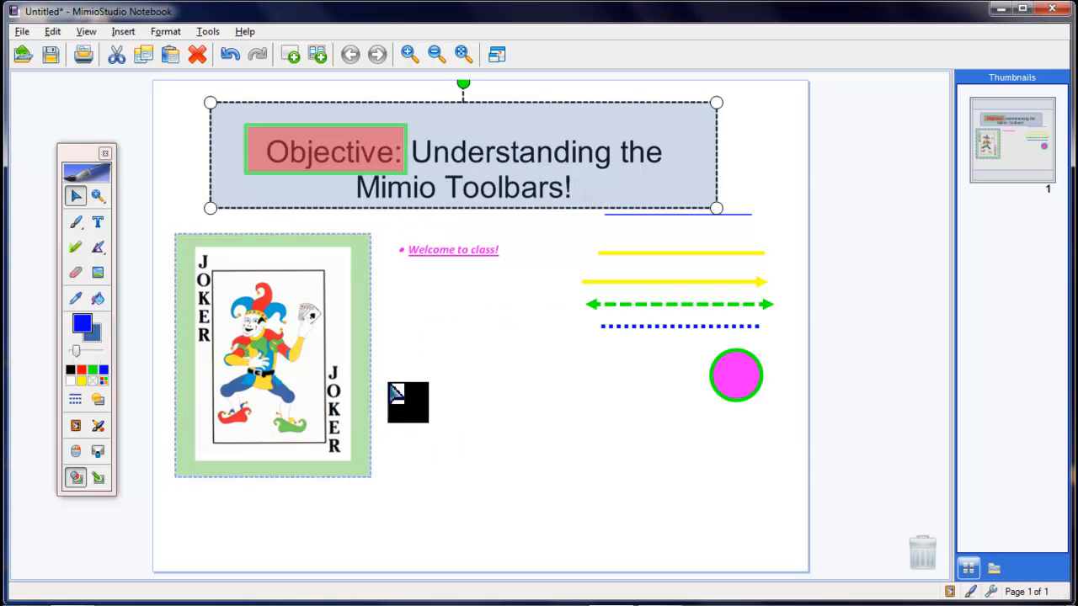
pyautogui.click(362, 394)
pyautogui.rightClick(362, 397)
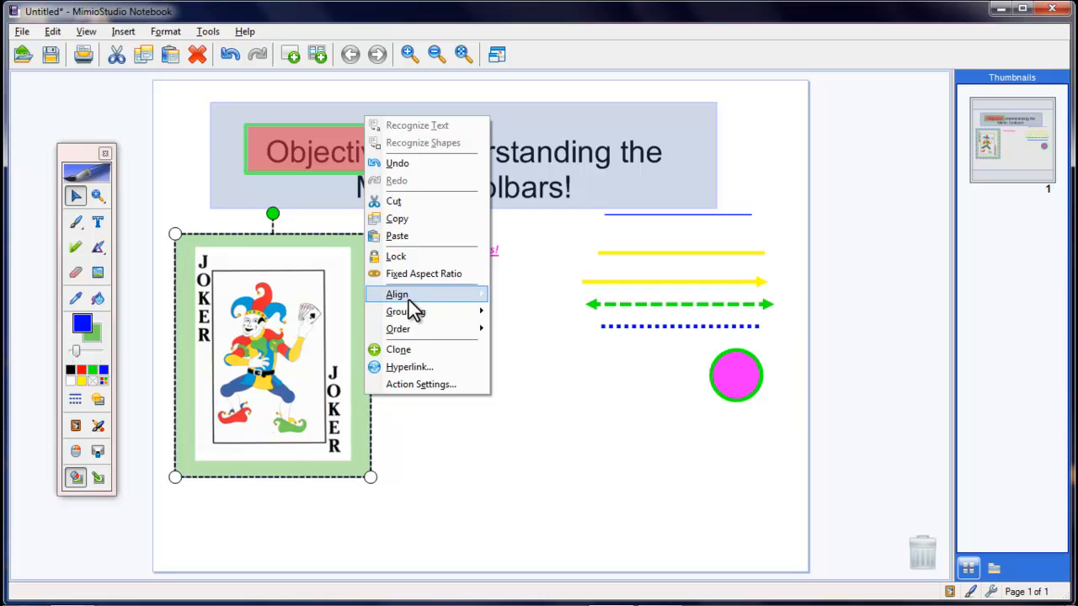
pyautogui.moveTo(410, 298)
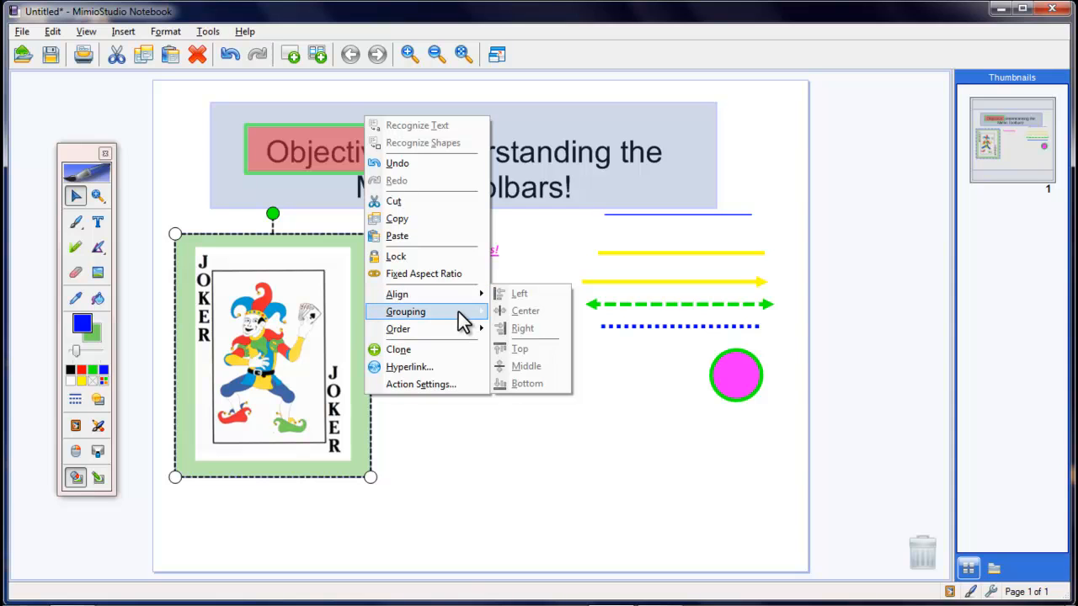
pyautogui.moveTo(458, 312)
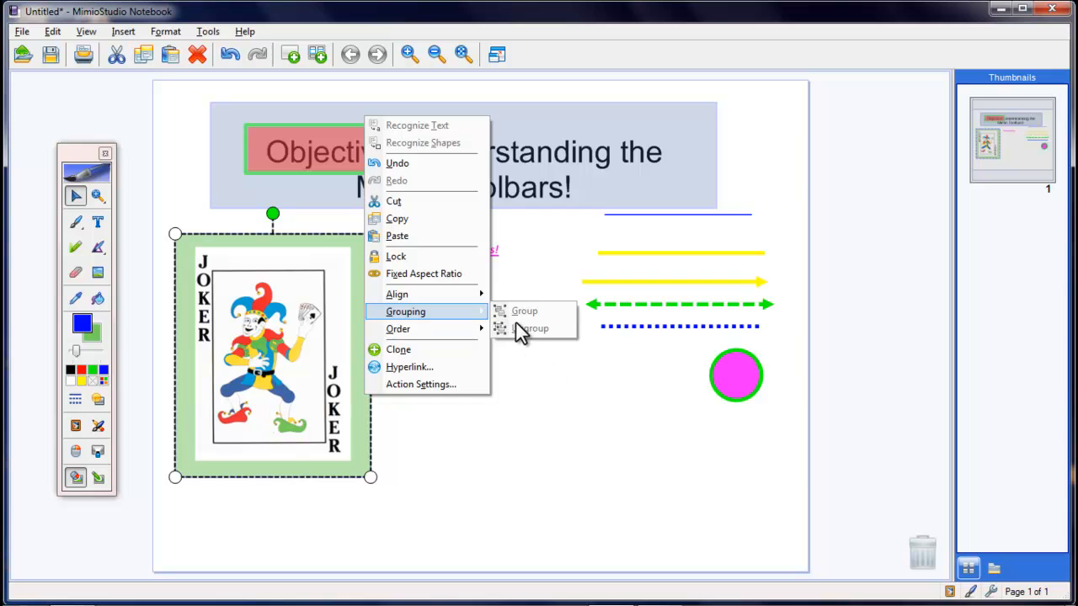
pyautogui.click(611, 396)
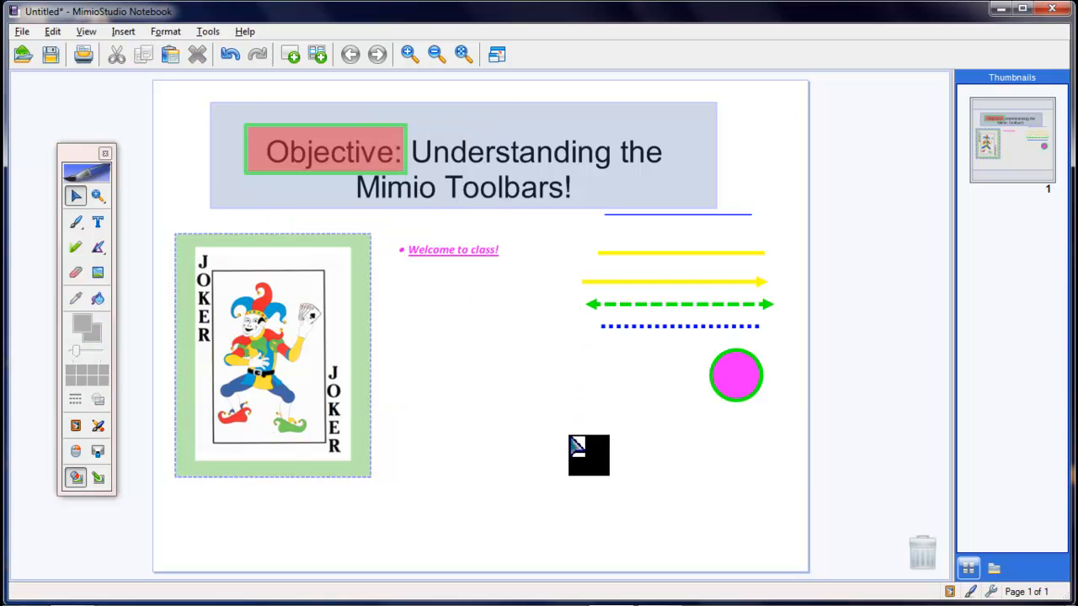
# Group the five lines and the magenta circle, and move the group down and to the left
pyautogui.moveTo(566, 468); pyautogui.dragTo(774, 212)
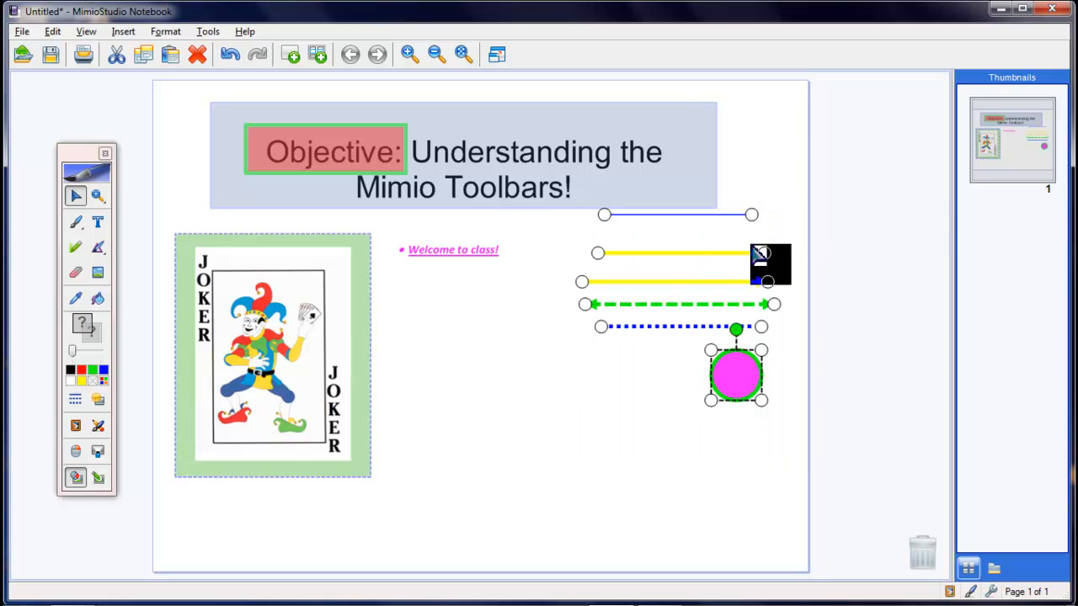
pyautogui.rightClick(713, 256)
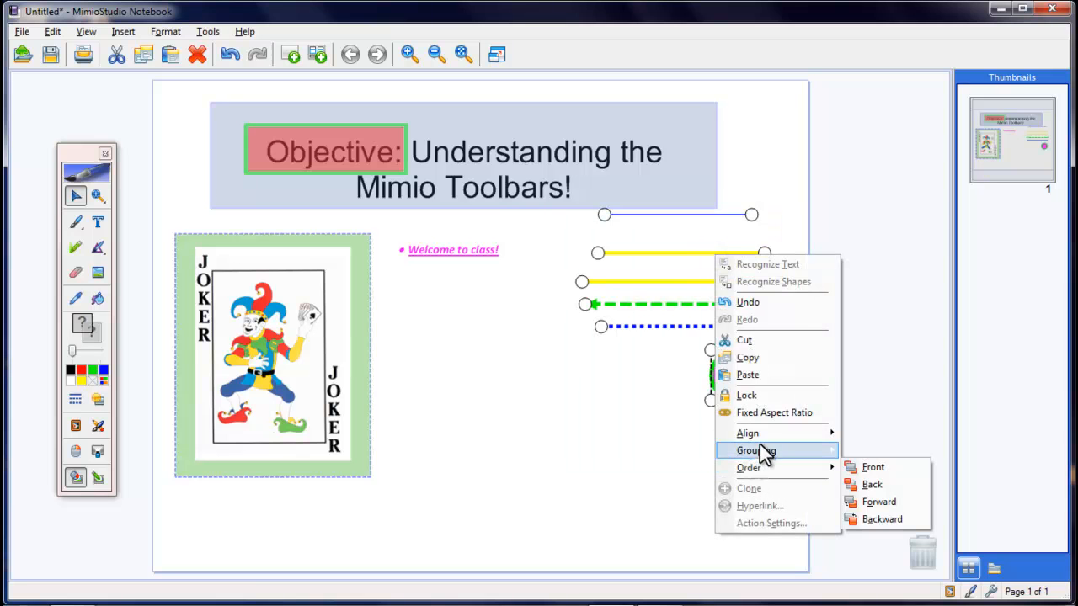
pyautogui.moveTo(763, 455)
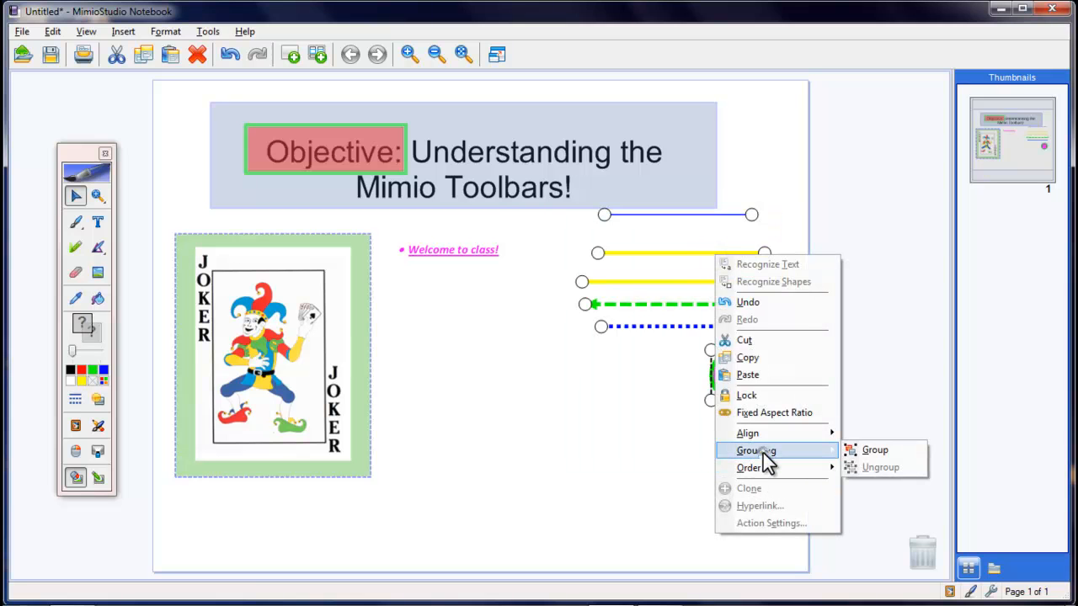
pyautogui.click(872, 451)
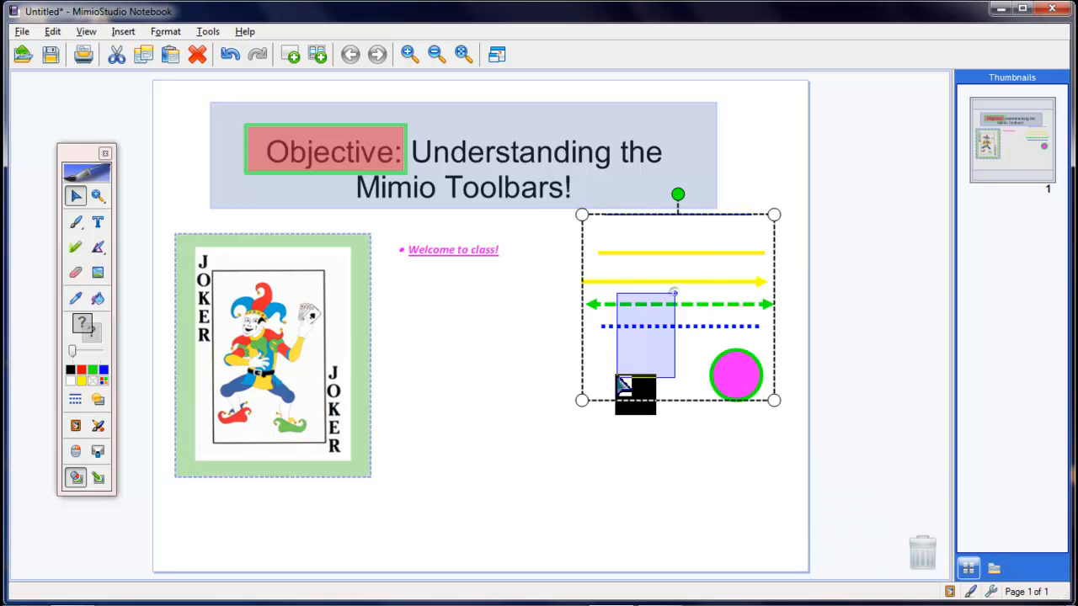
pyautogui.moveTo(666, 306); pyautogui.dragTo(602, 370)
# Ungroup the lines and magenta circle, and clear the selection
pyautogui.rightClick(602, 371)
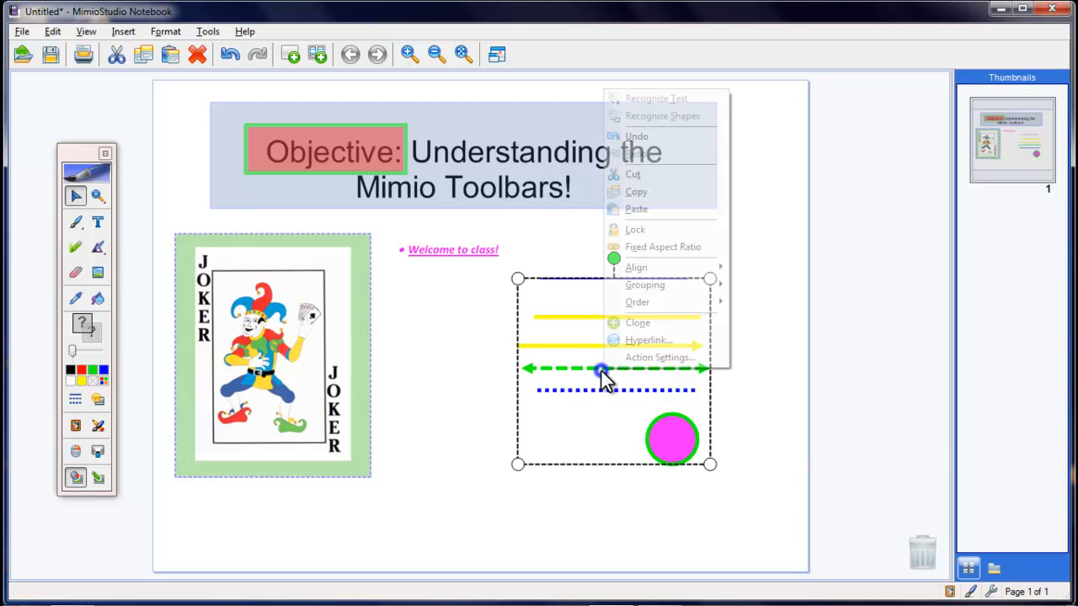
pyautogui.moveTo(652, 285)
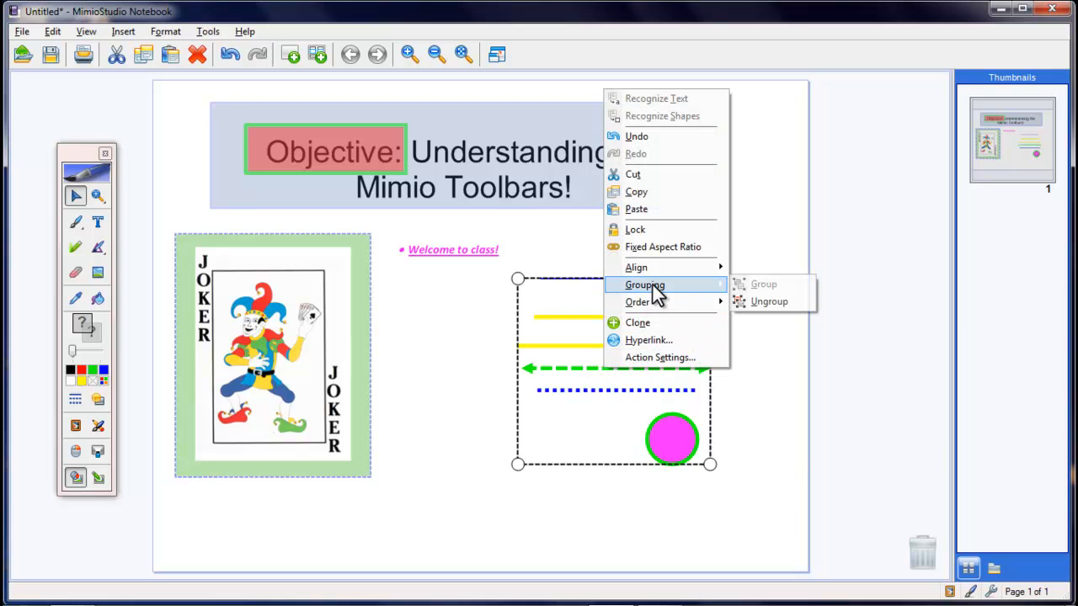
pyautogui.click(765, 305)
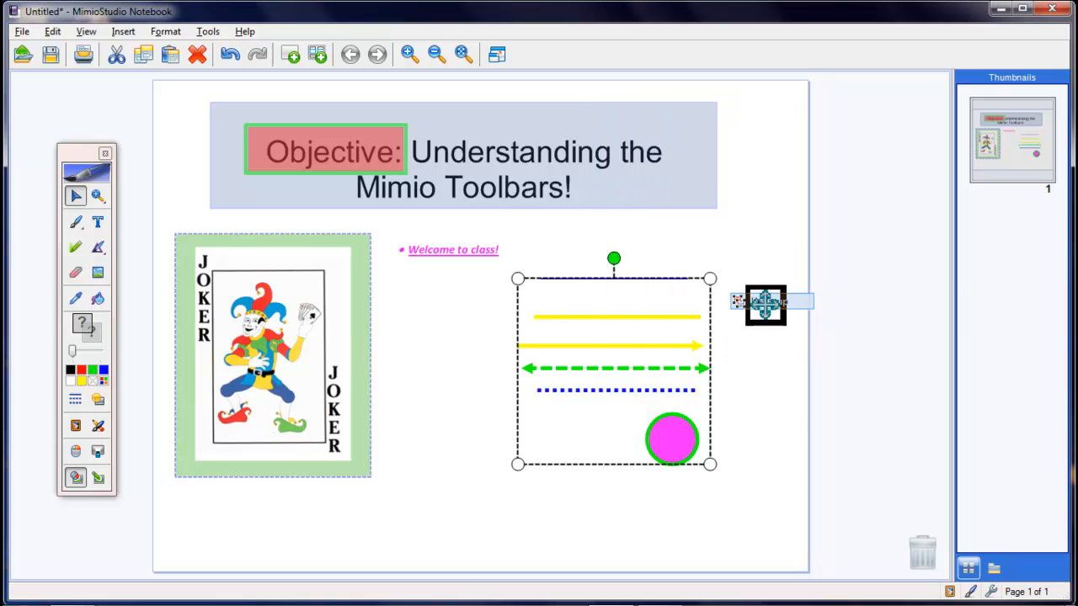
pyautogui.click(524, 454)
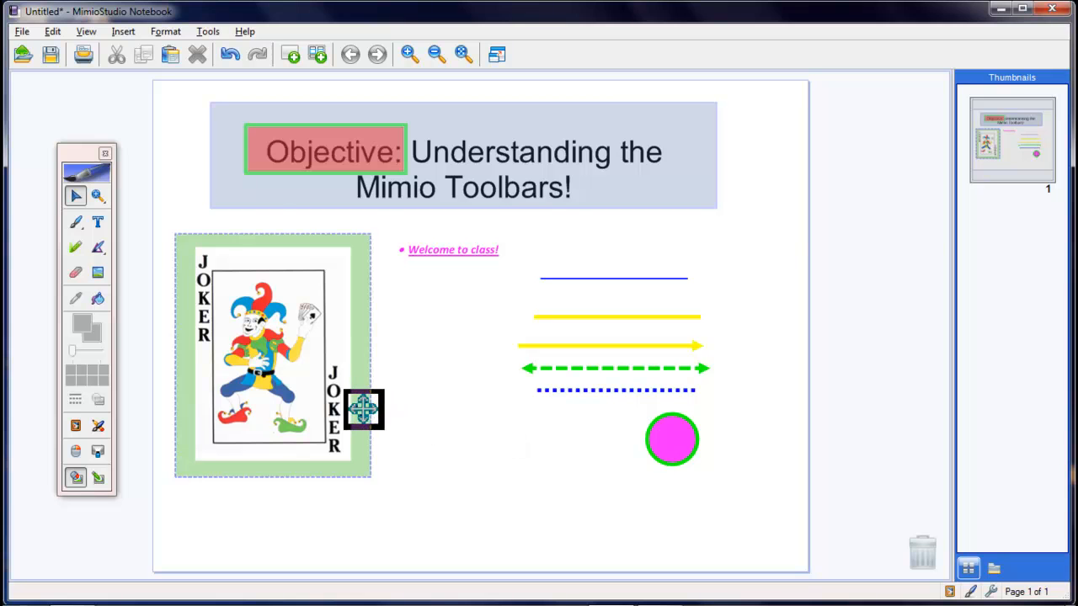
# Bring the green rectangle to the front of the Joker image and shift it slightly to the right
pyautogui.rightClick(363, 409)
pyautogui.moveTo(408, 341)
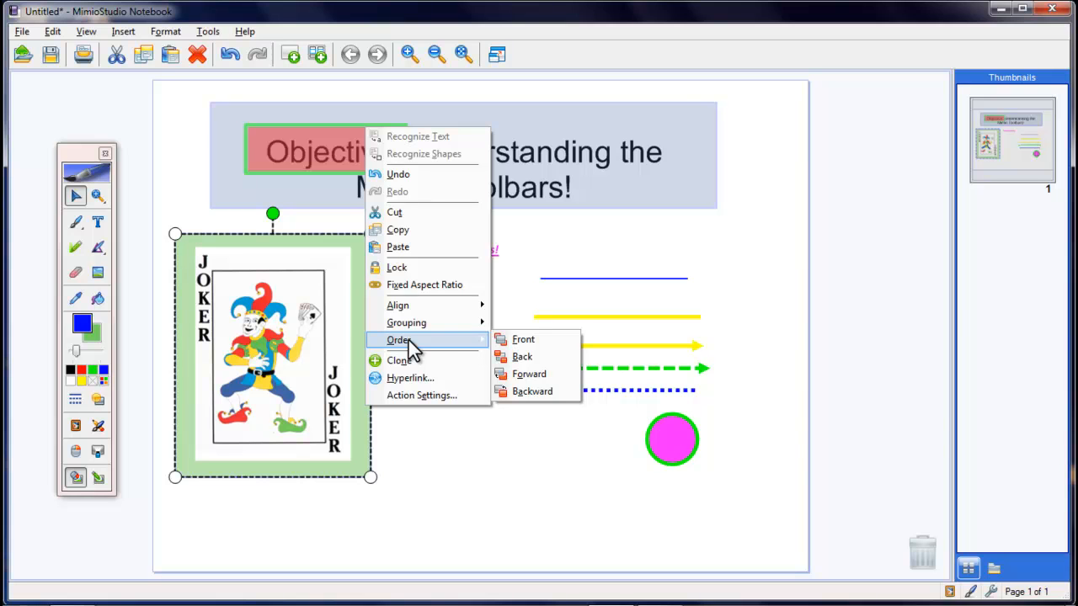
pyautogui.click(532, 339)
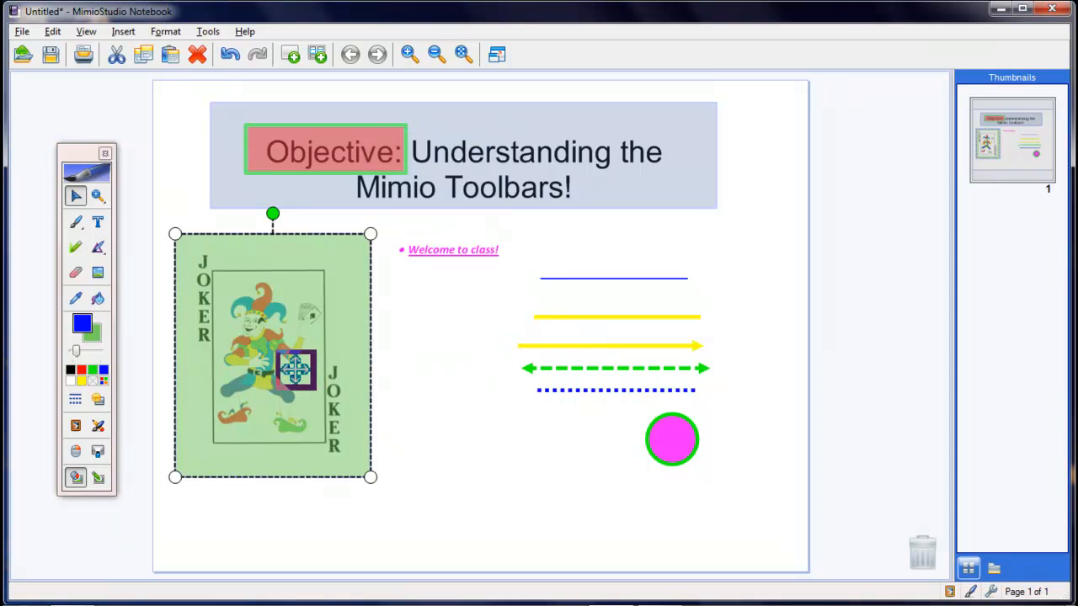
pyautogui.moveTo(264, 316); pyautogui.dragTo(264, 342)
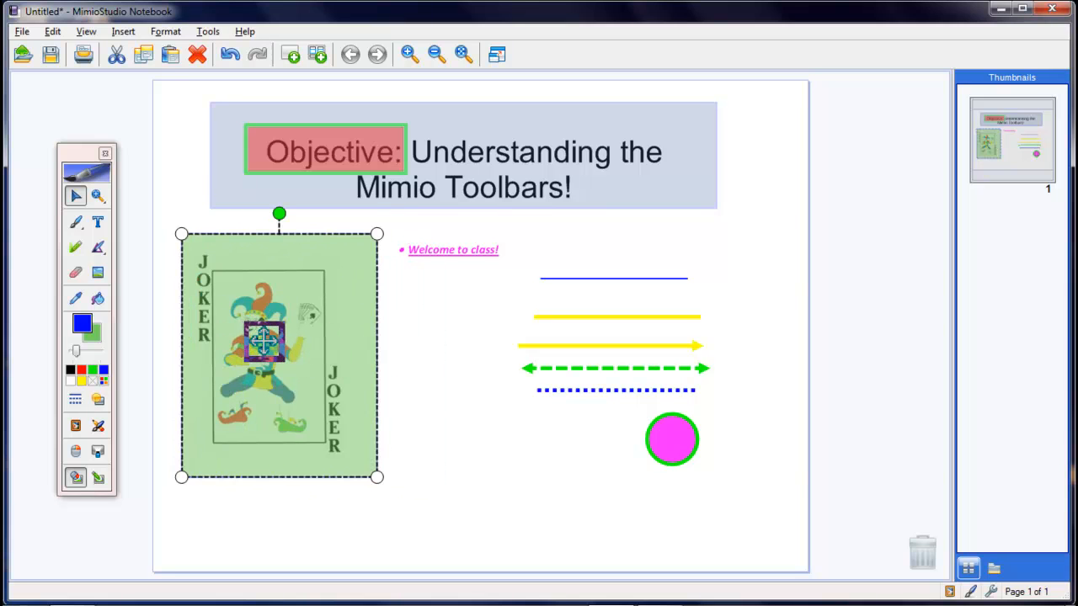
# Make the green rectangle less transparent and shift it slightly to the left over the Joker image
pyautogui.click(103, 402)
pyautogui.click(118, 453)
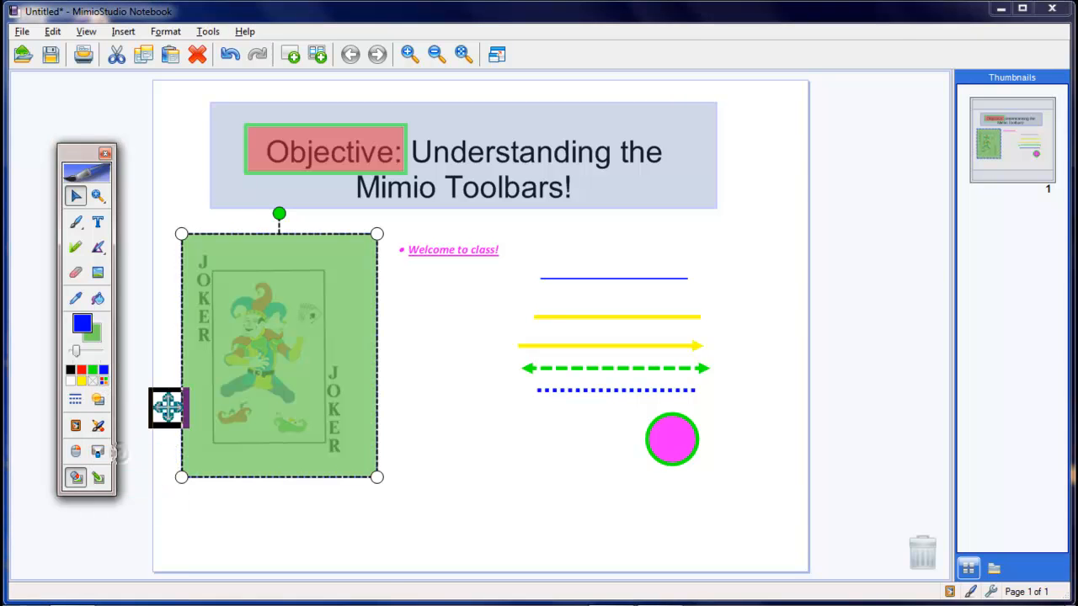
pyautogui.moveTo(278, 372); pyautogui.dragTo(274, 368)
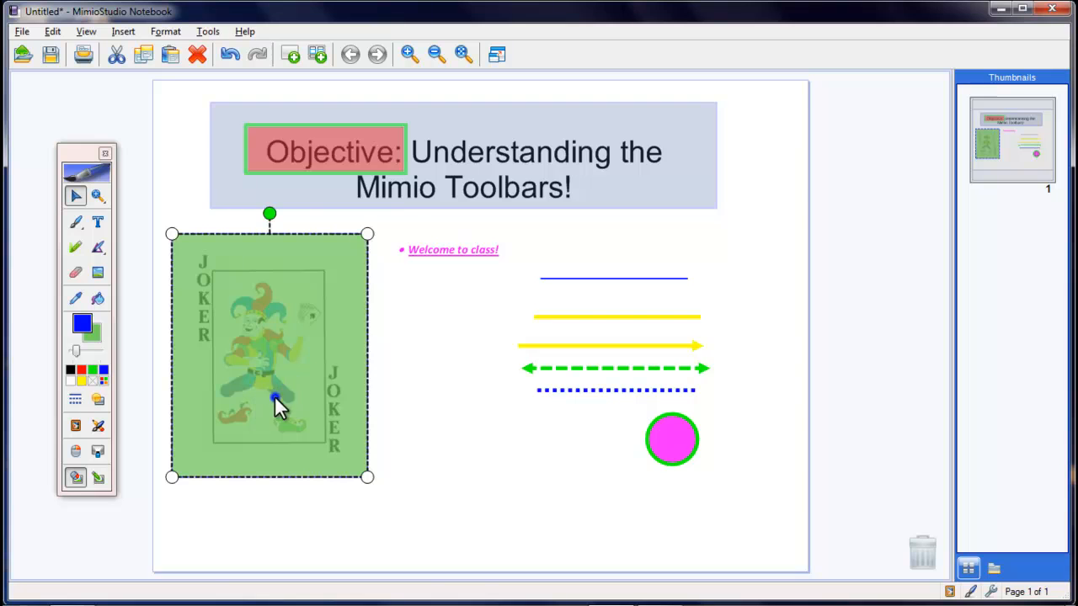
# Order the green rectangle one level backward and then all the way to the back, behind the Joker image
pyautogui.rightClick(275, 394)
pyautogui.moveTo(326, 328)
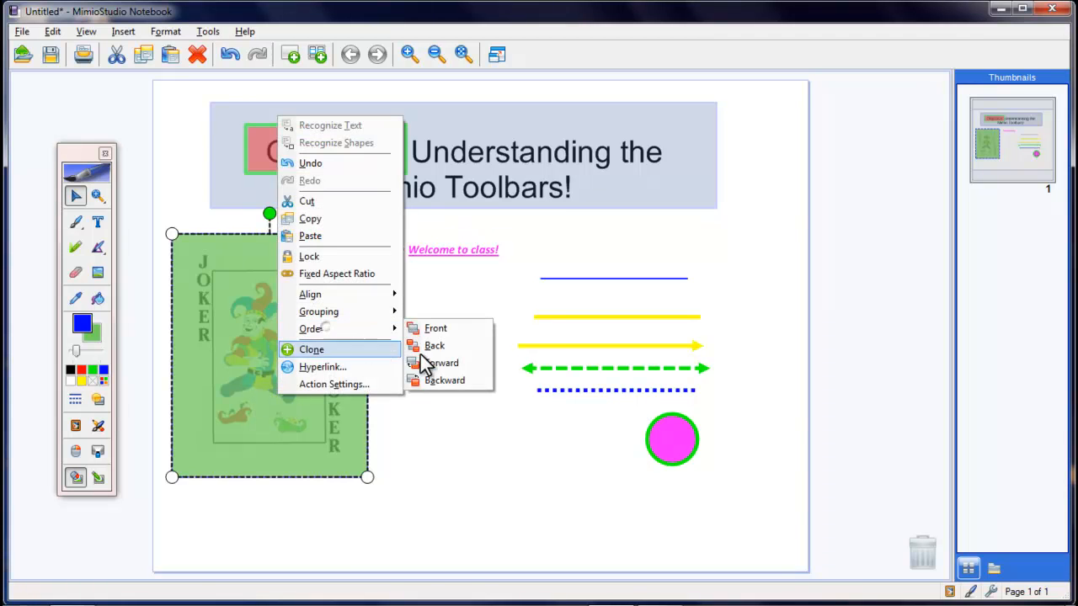
pyautogui.click(464, 380)
pyautogui.rightClick(224, 333)
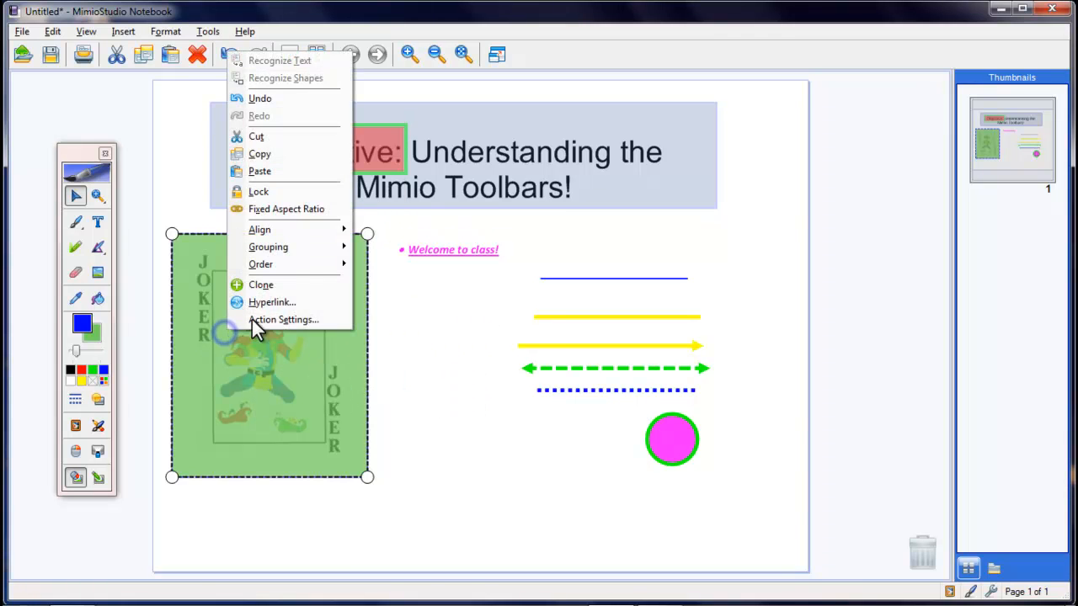
pyautogui.moveTo(279, 260)
pyautogui.click(385, 282)
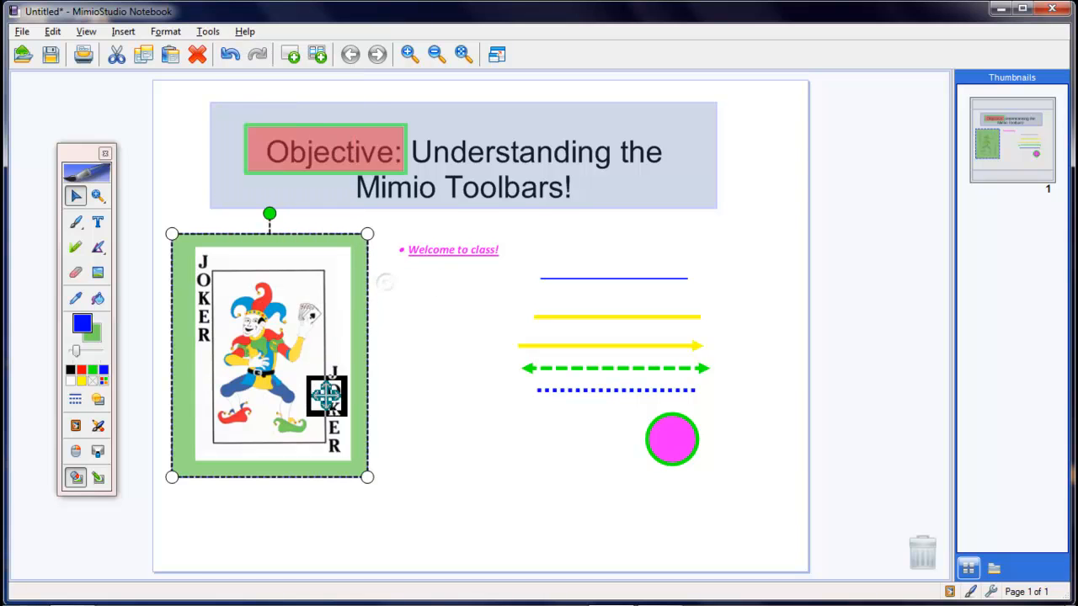
# Move the green rectangle from the Joker image to the area of the lines and magenta circle
pyautogui.rightClick(326, 392)
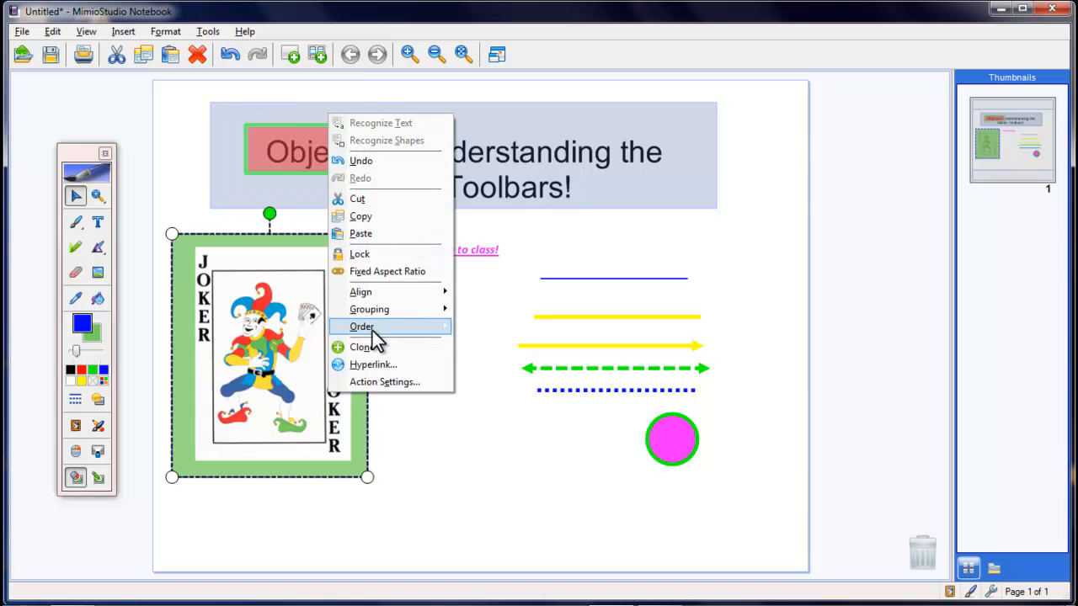
pyautogui.click(363, 420)
pyautogui.moveTo(345, 372); pyautogui.dragTo(707, 409)
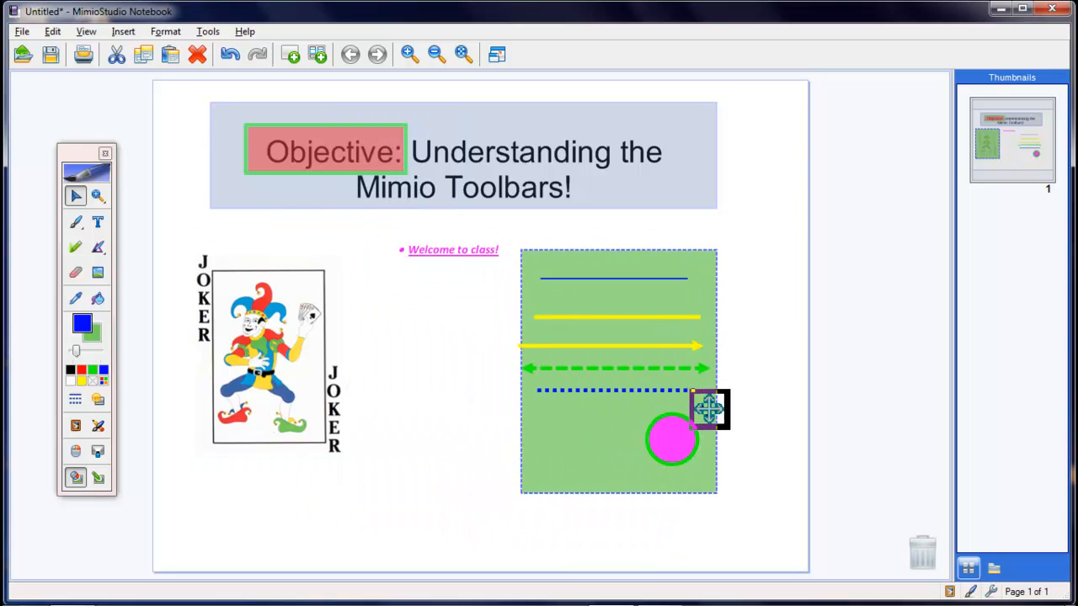
# Turn on cloning for the Joker image
pyautogui.click(310, 389)
pyautogui.rightClick(310, 389)
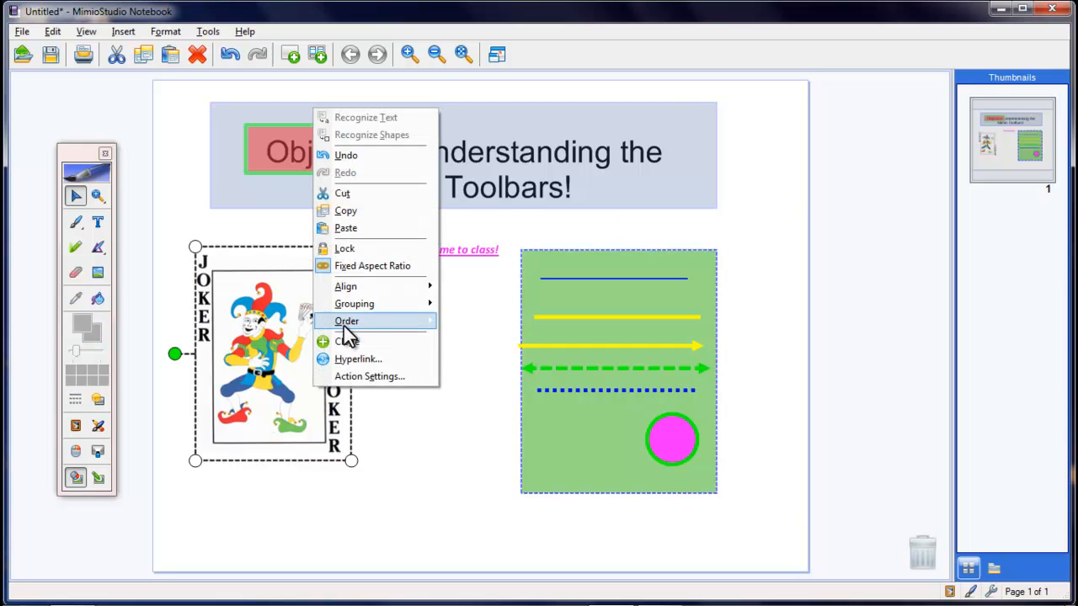
pyautogui.moveTo(347, 323)
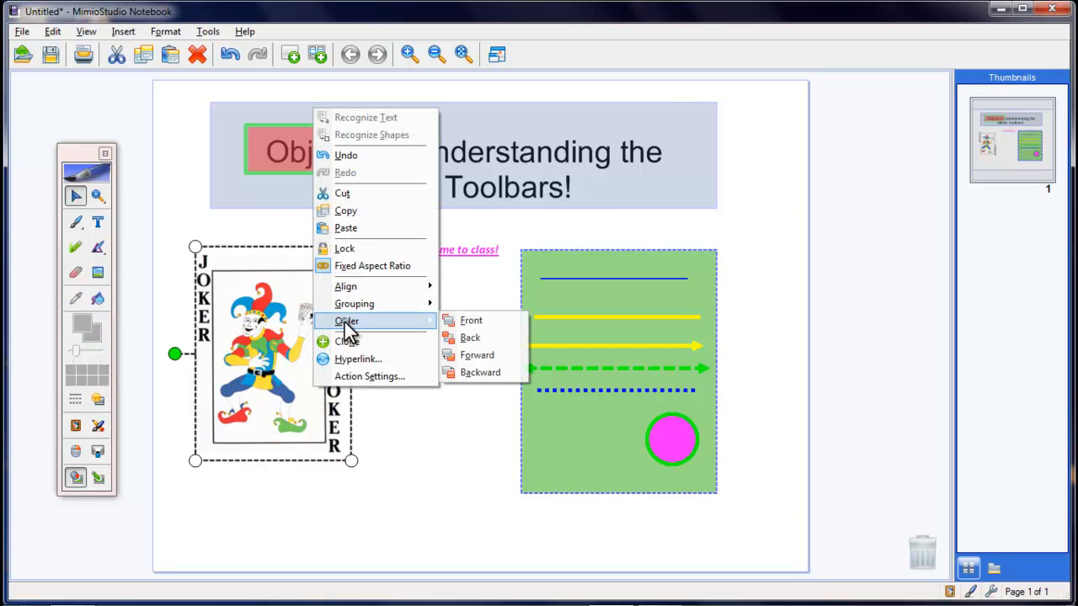
pyautogui.click(415, 341)
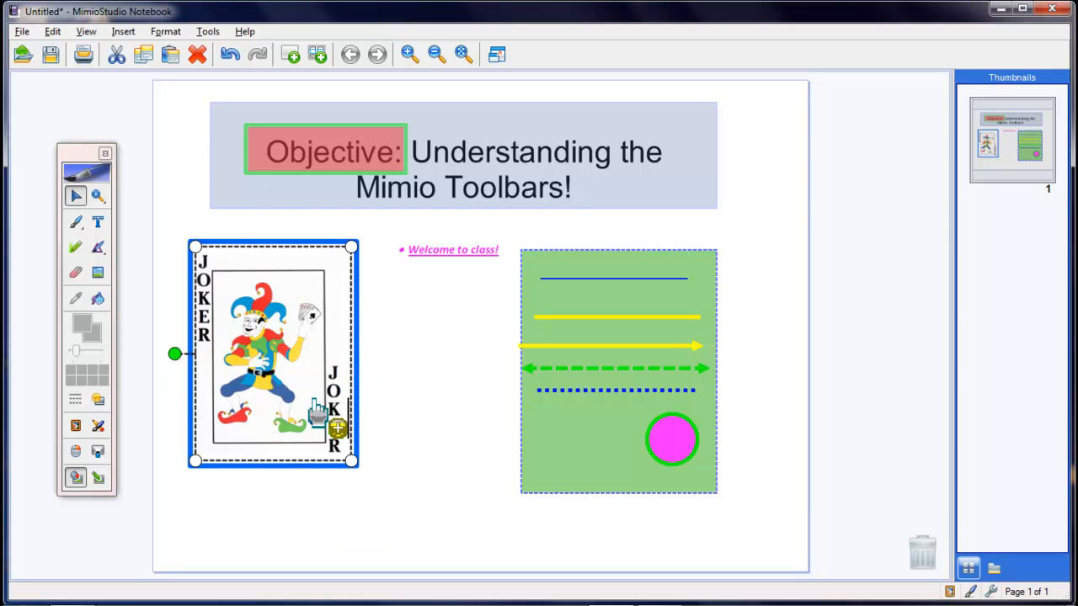
# Pull four clones off the Joker image and place them overlapping around the green rectangle
pyautogui.moveTo(292, 410); pyautogui.dragTo(586, 286)
pyautogui.moveTo(279, 440)
pyautogui.mouseDown()
pyautogui.moveTo(589, 264)
pyautogui.moveTo(615, 281)
pyautogui.mouseUp()
pyautogui.moveTo(303, 425); pyautogui.dragTo(546, 330)
pyautogui.moveTo(334, 428)
pyautogui.mouseDown()
pyautogui.moveTo(558, 368)
pyautogui.moveTo(557, 380)
pyautogui.mouseUp()
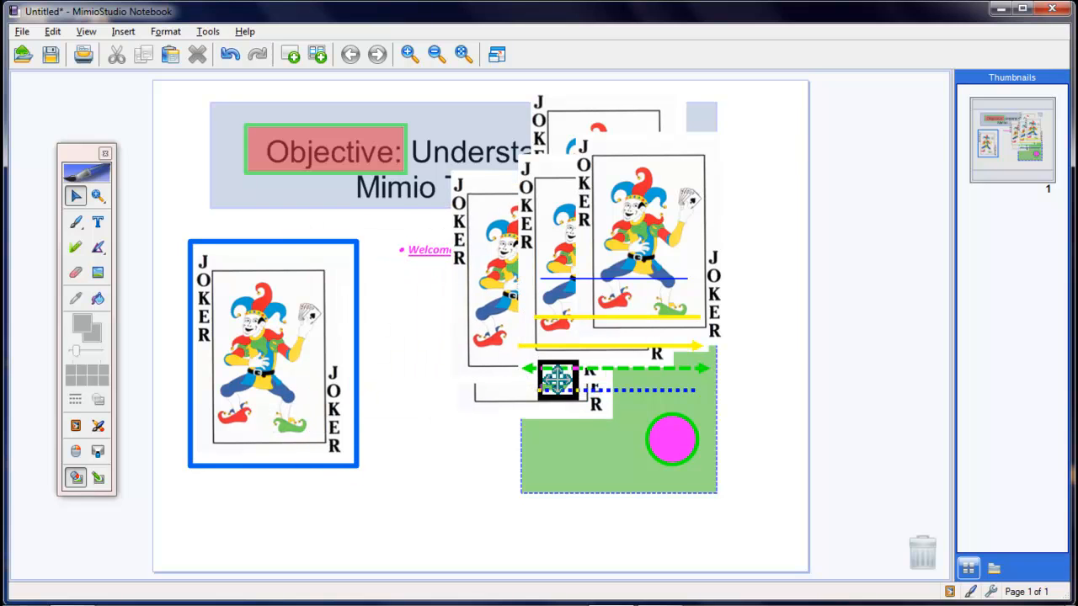
# Turn off cloning for the original Joker image and shift it slightly down and to the left
pyautogui.rightClick(325, 428)
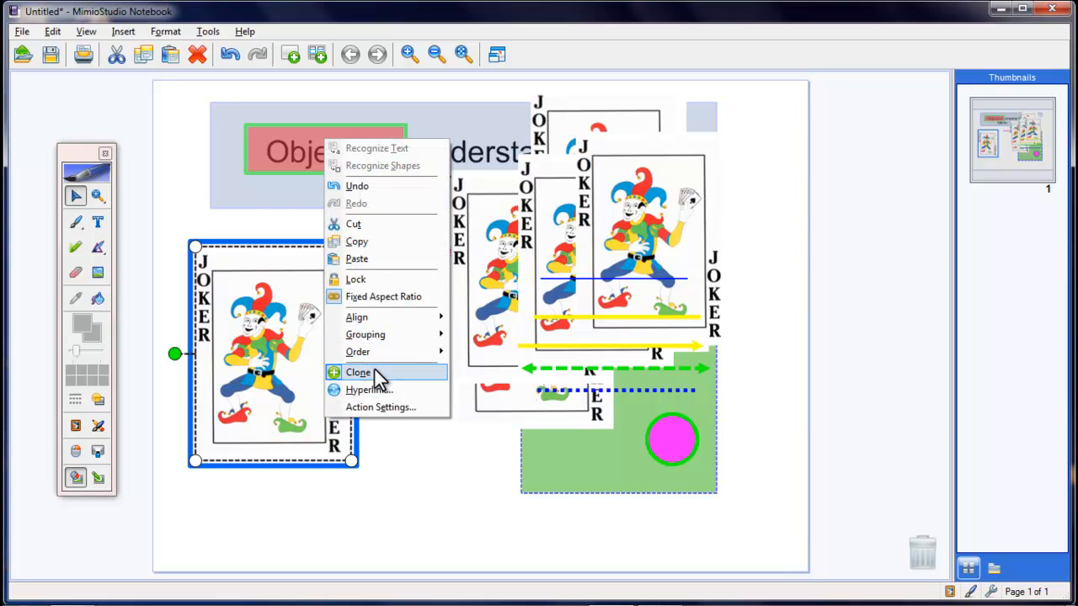
pyautogui.click(362, 373)
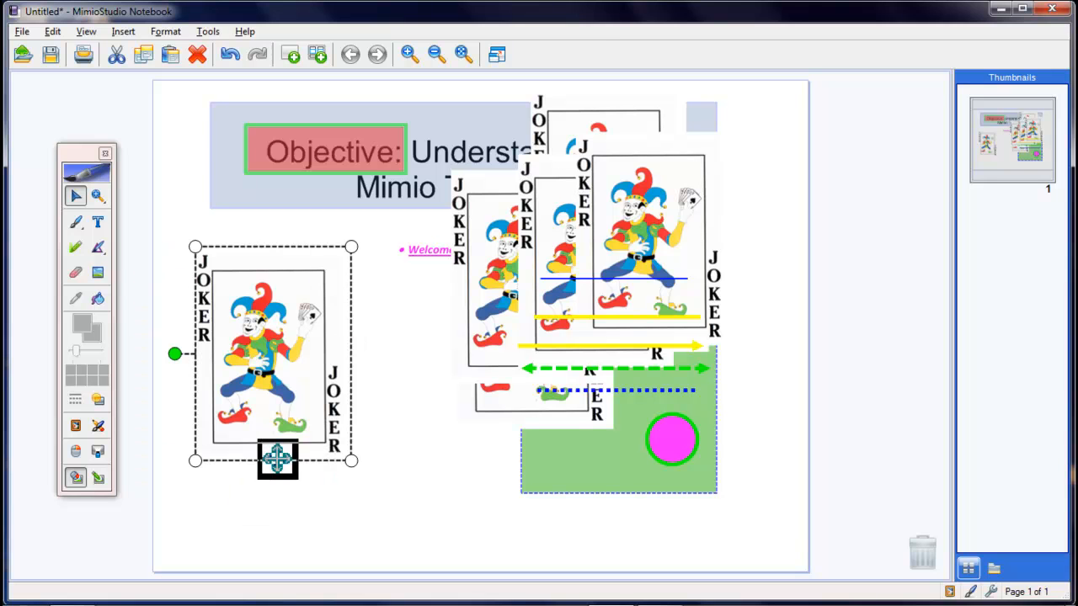
pyautogui.moveTo(289, 414)
pyautogui.mouseDown()
pyautogui.moveTo(267, 443)
pyautogui.moveTo(258, 439)
pyautogui.moveTo(282, 417)
pyautogui.mouseUp()
# Add an on-click hyperlink to msn.com to the original Joker image and shift it slightly up and to the right
pyautogui.rightClick(282, 417)
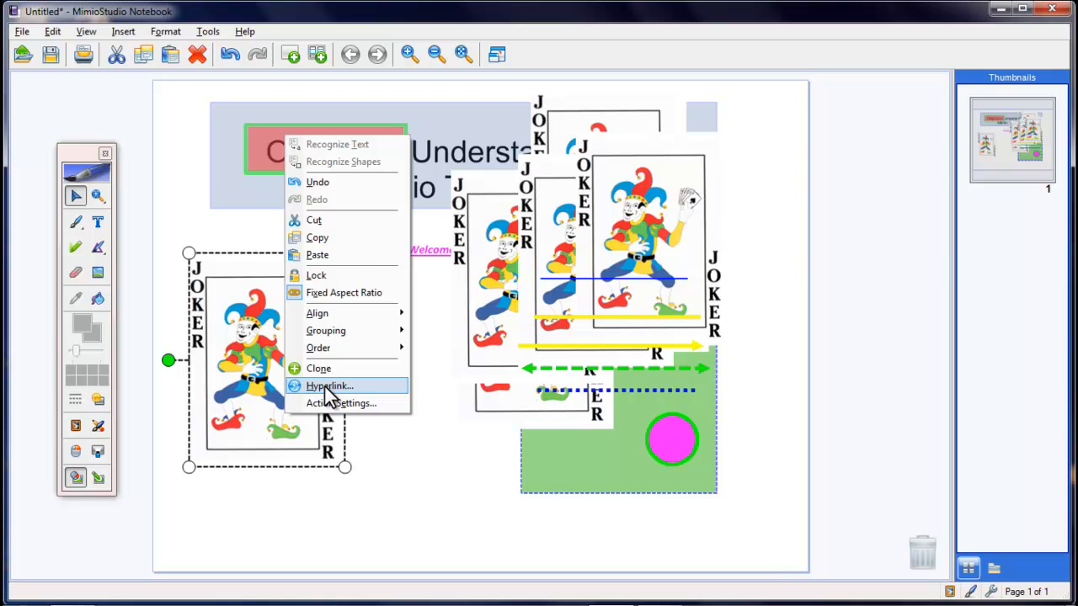
pyautogui.click(324, 386)
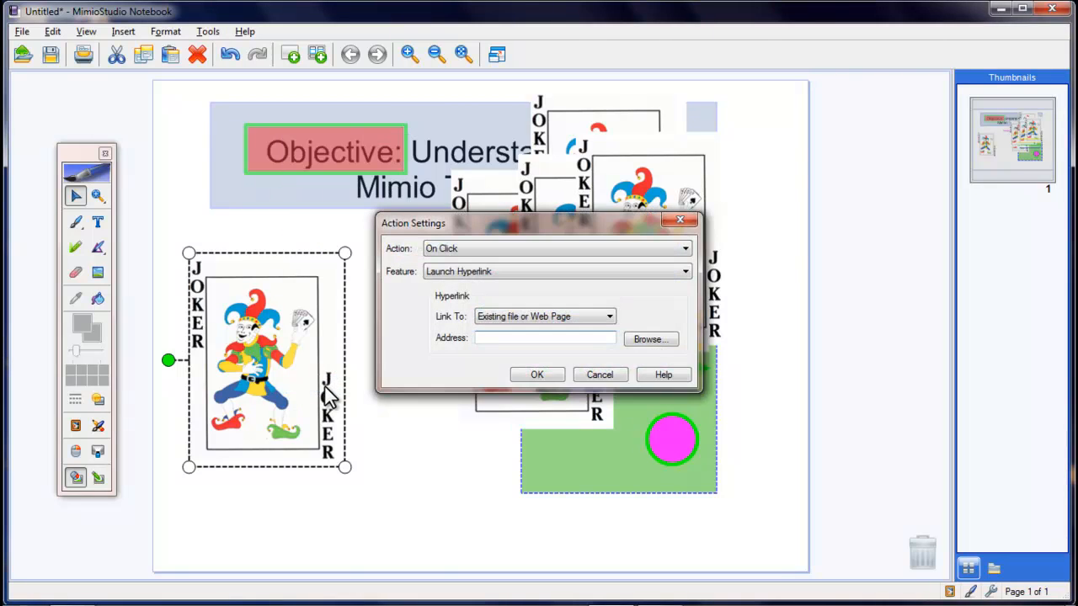
pyautogui.write('msn.com')
pyautogui.click(536, 375)
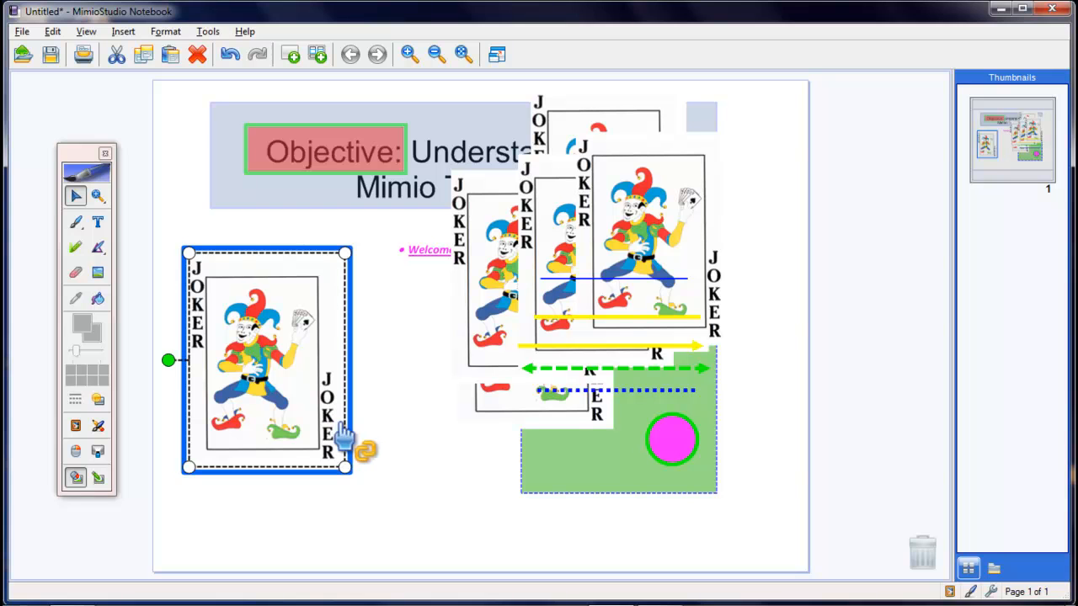
pyautogui.moveTo(349, 415); pyautogui.dragTo(375, 411)
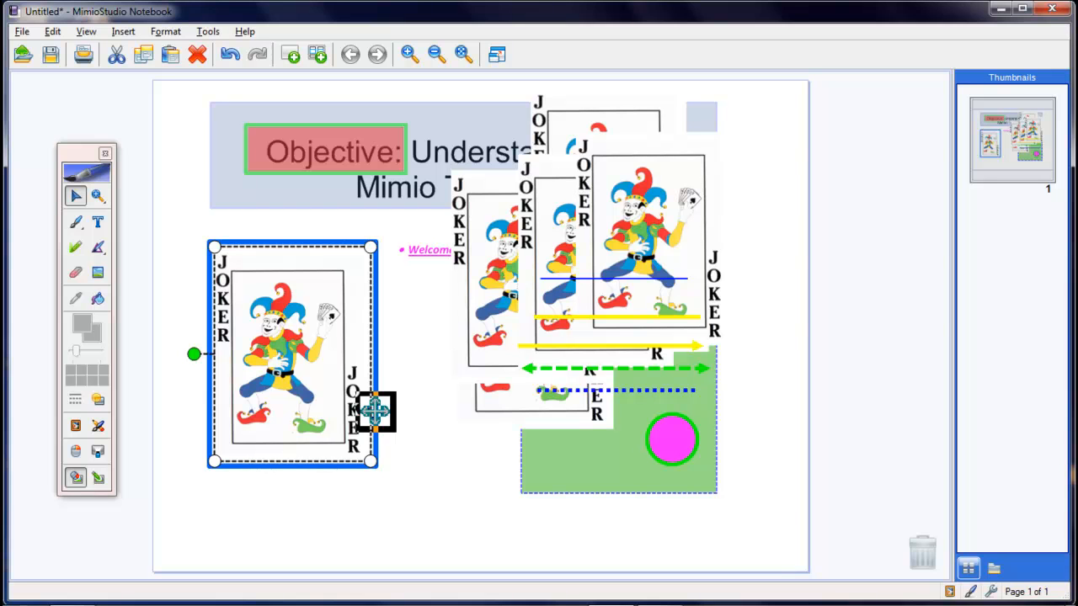
pyautogui.rightClick(520, 406)
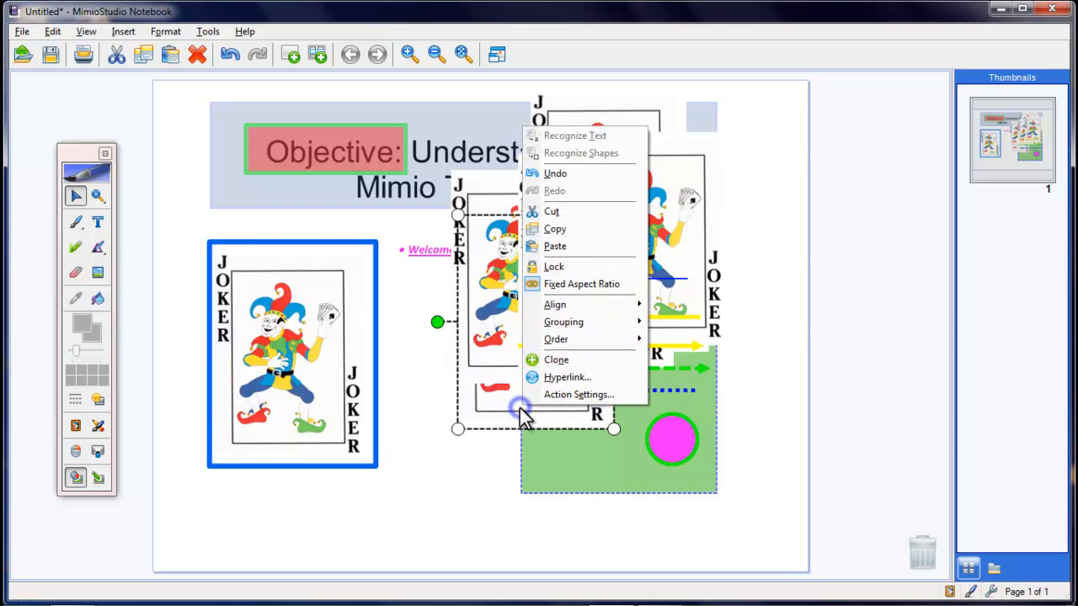
pyautogui.click(438, 394)
pyautogui.rightClick(438, 394)
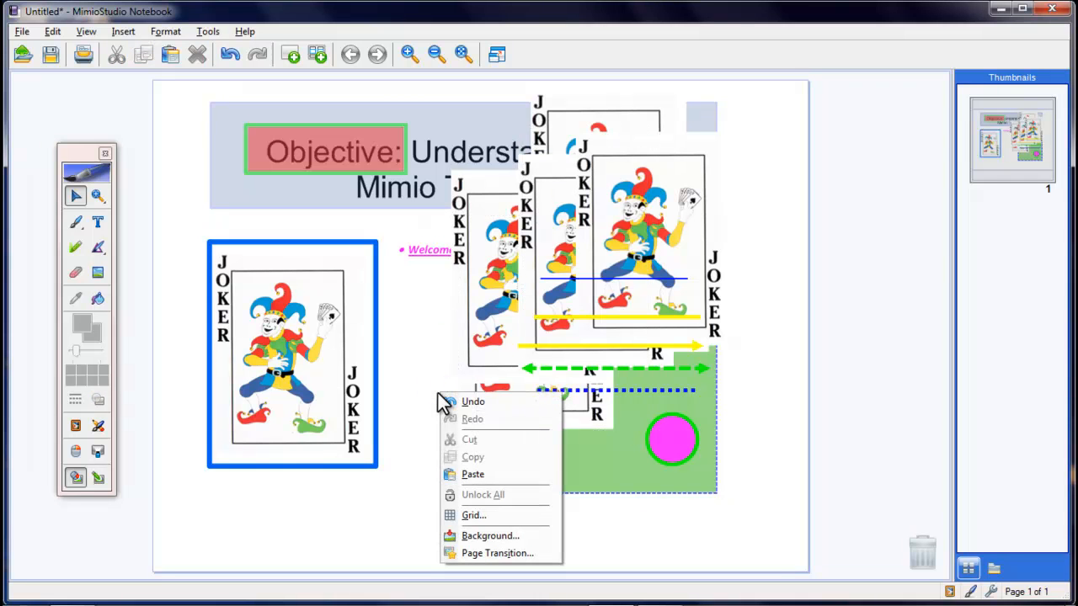
pyautogui.click(435, 396)
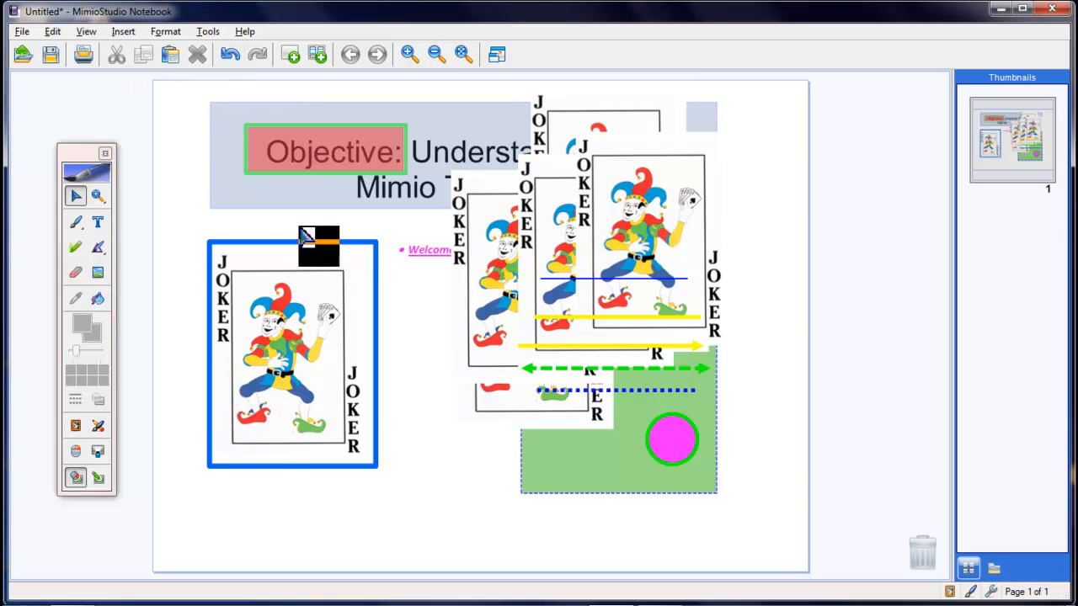
# Copy the hyperlinked Joker image to the clipboard and clear the selection
pyautogui.rightClick(334, 263)
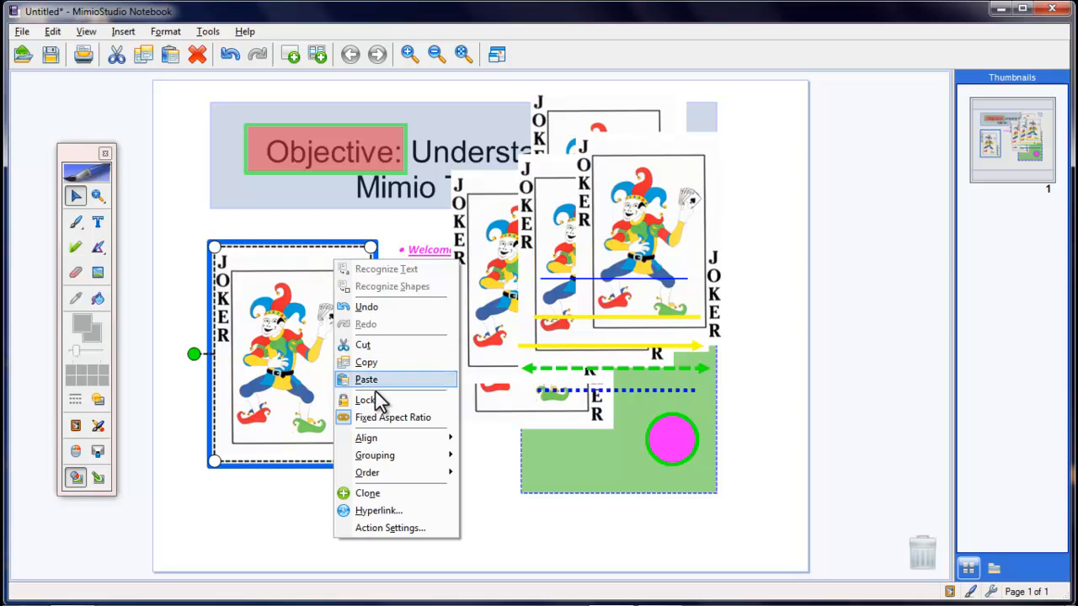
pyautogui.click(370, 362)
pyautogui.click(184, 226)
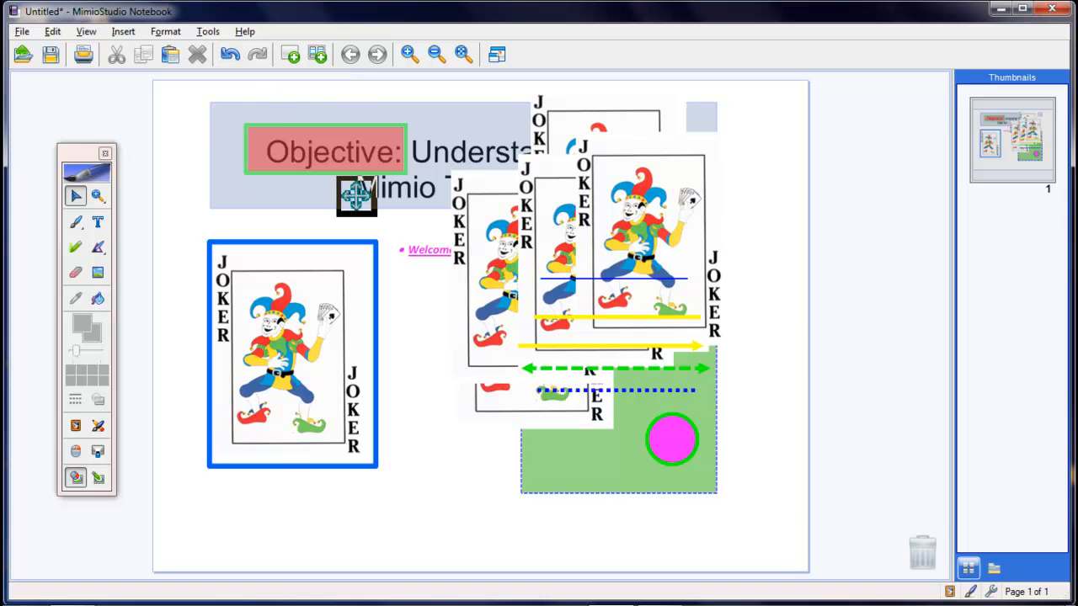
# Undo the Joker image's moves, hyperlink, clones and clone setting, and redo only the clone setting
pyautogui.rightClick(345, 284)
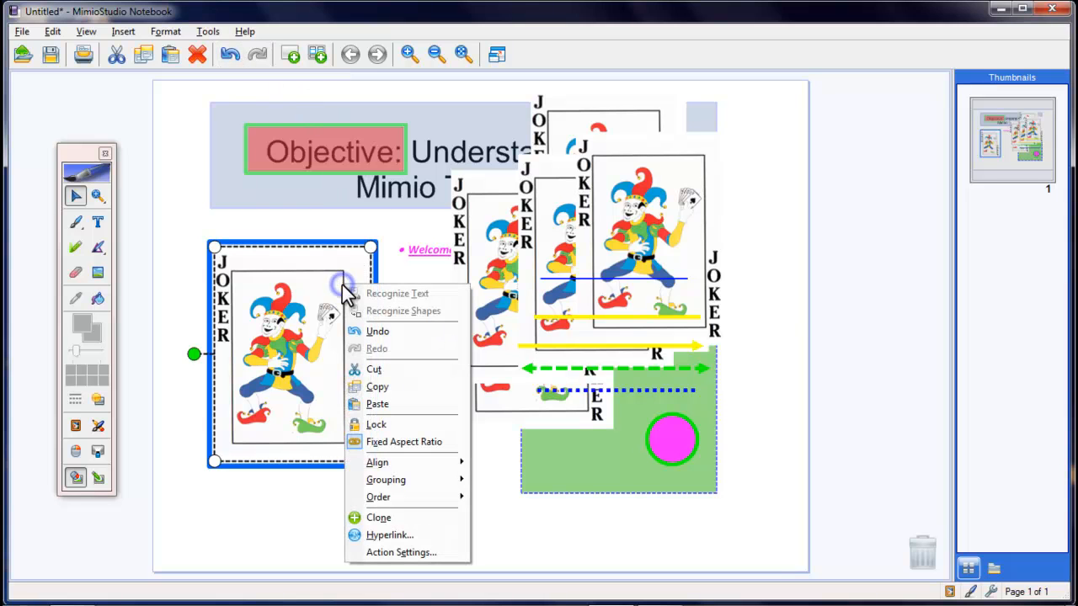
pyautogui.click(367, 330)
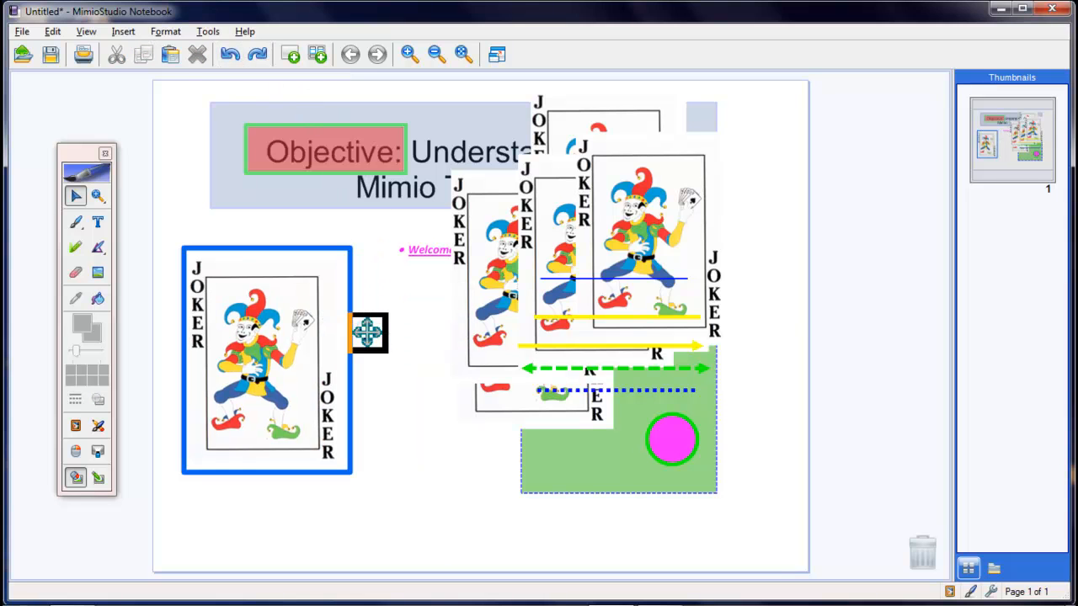
pyautogui.click(230, 55)
pyautogui.click(230, 54)
pyautogui.click(230, 55)
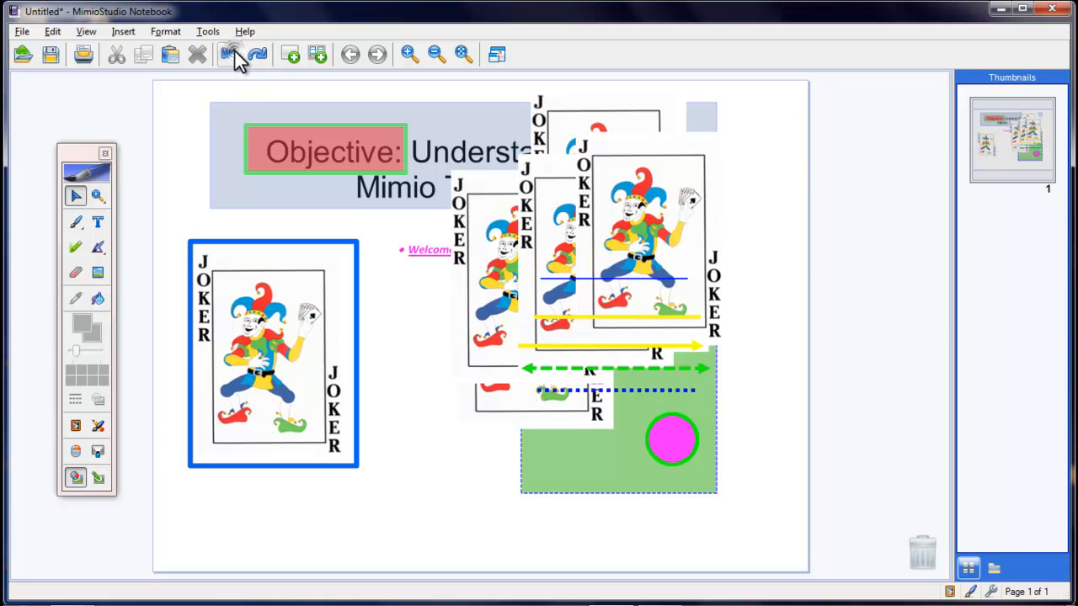
pyautogui.click(230, 55)
pyautogui.click(230, 55)
pyautogui.click(230, 55)
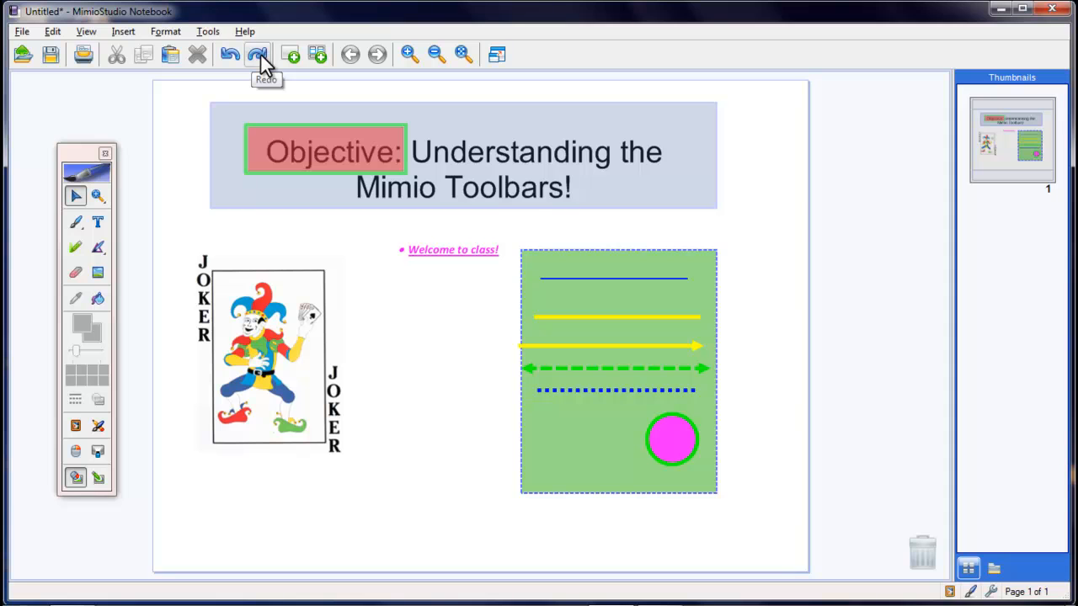
pyautogui.click(258, 56)
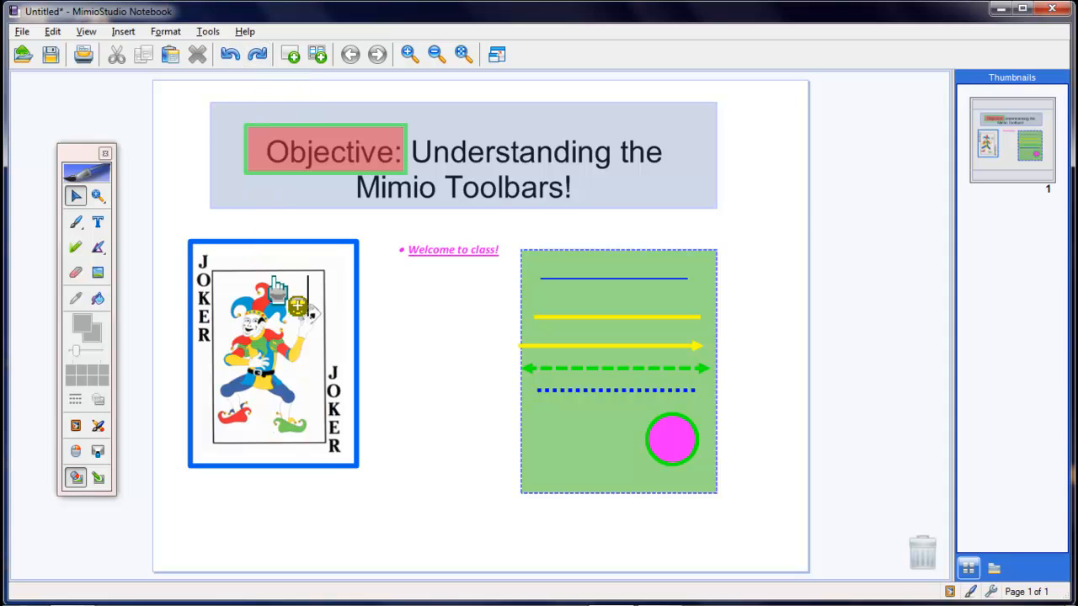
# Insert a new blank page after page 1
pyautogui.click(291, 55)
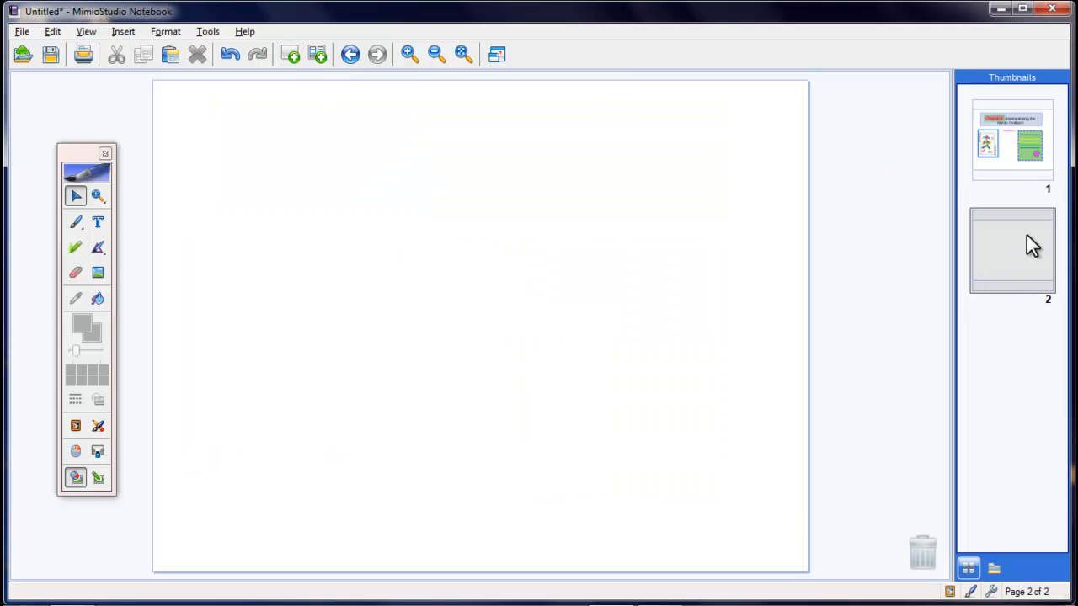
pyautogui.click(51, 32)
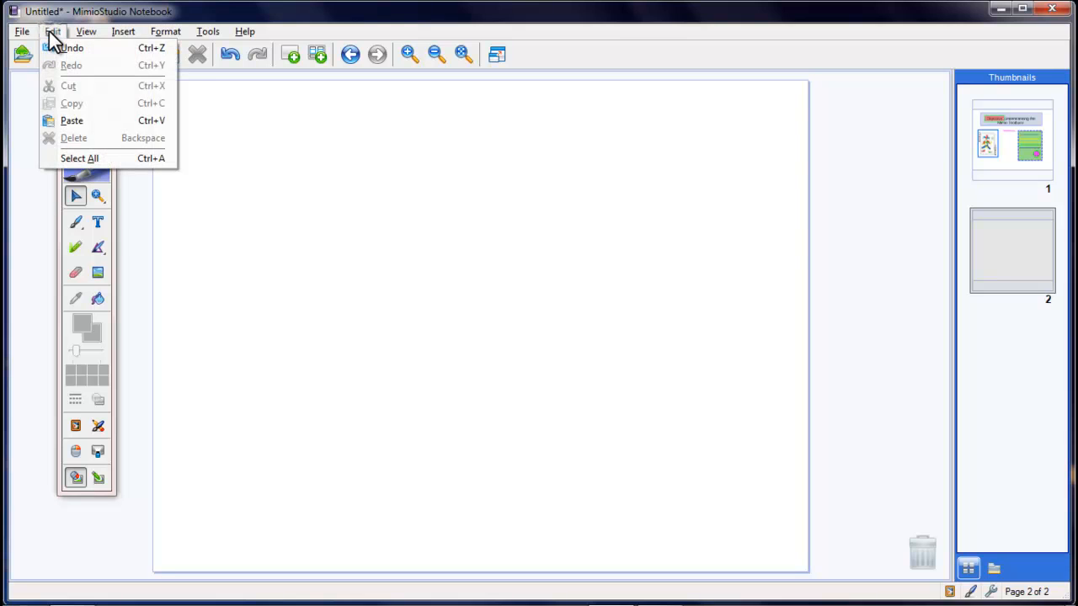
pyautogui.moveTo(94, 33)
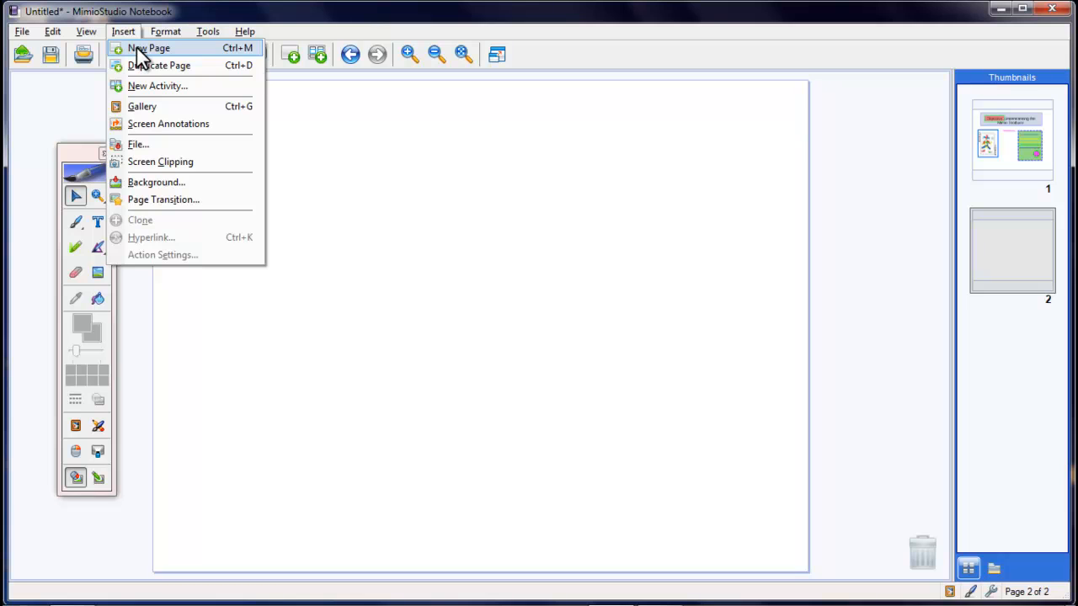
pyautogui.click(360, 29)
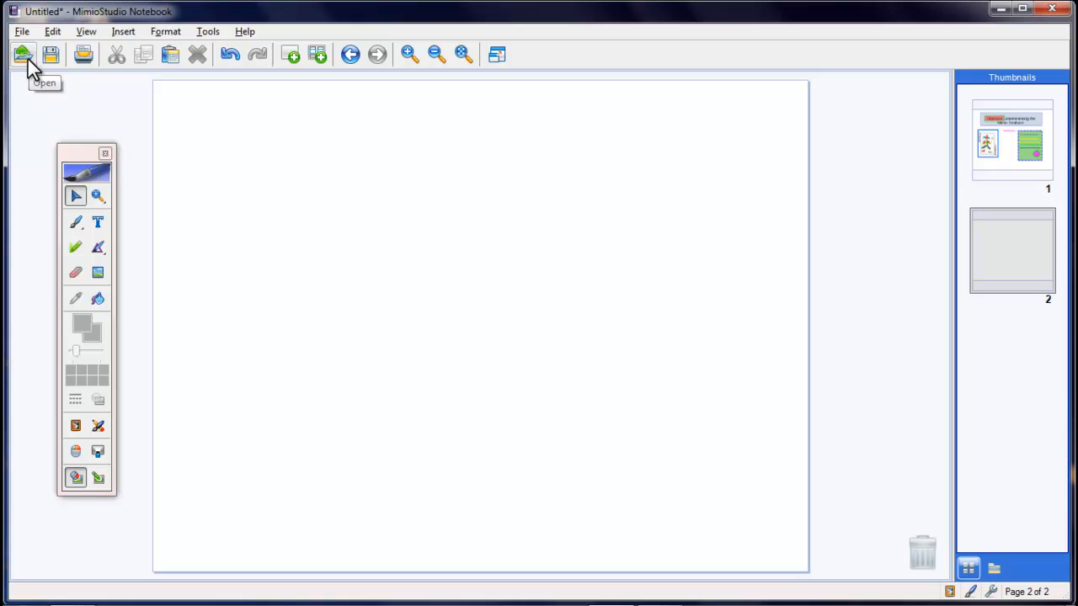
pyautogui.click(23, 32)
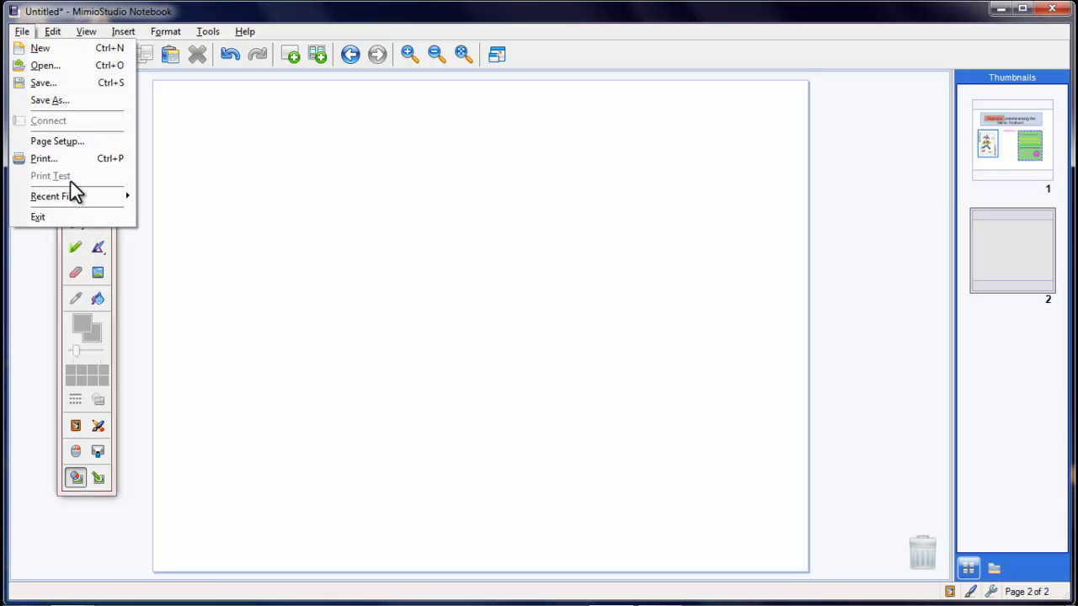
pyautogui.moveTo(53, 34)
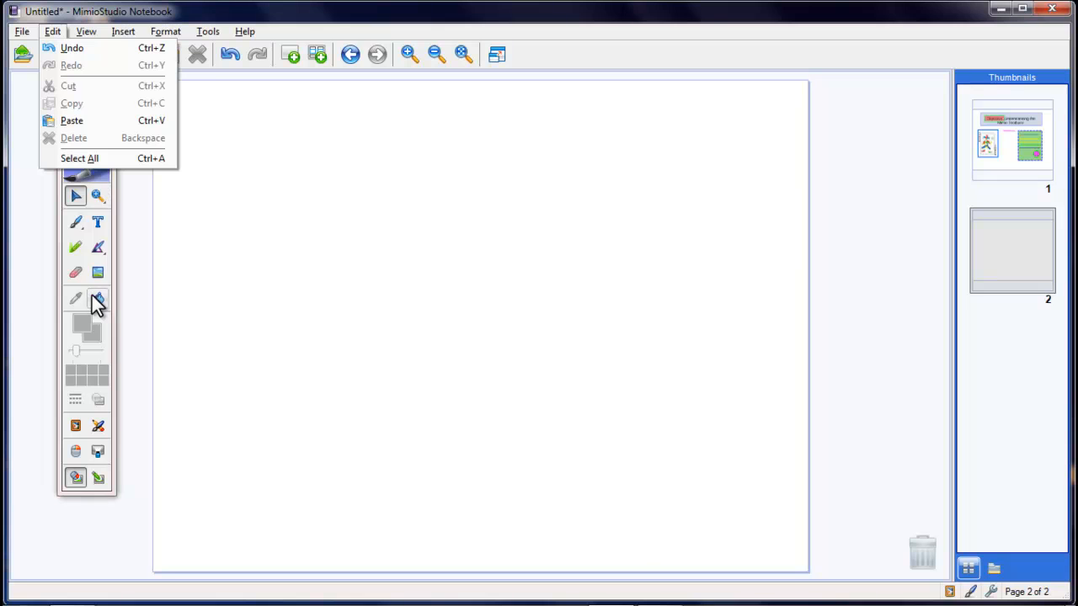
# Display the grid on screen for the blank page 2 through the grid settings
pyautogui.moveTo(87, 34)
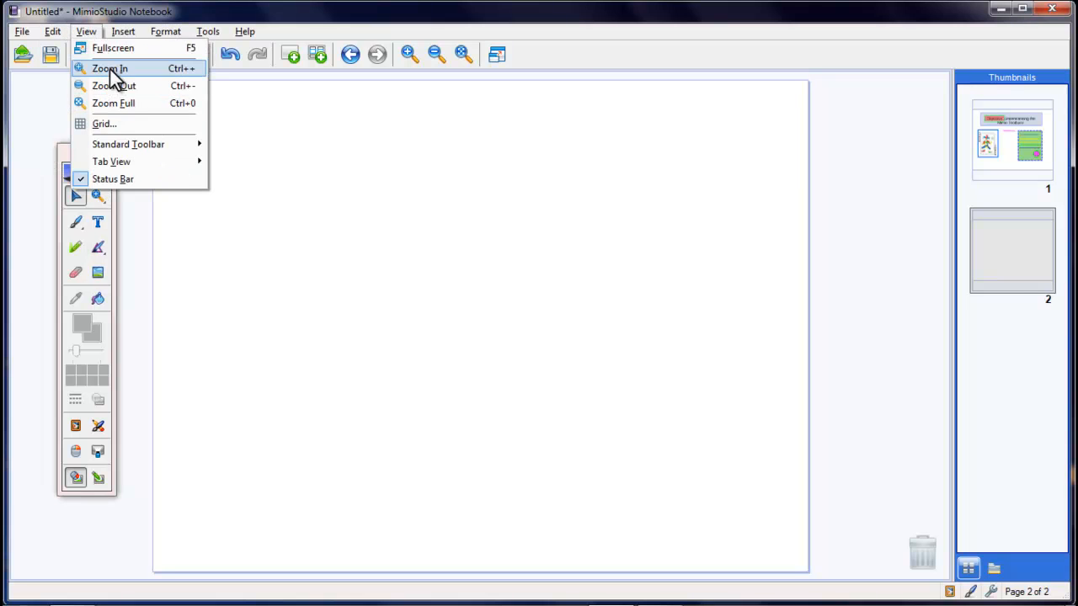
pyautogui.click(105, 126)
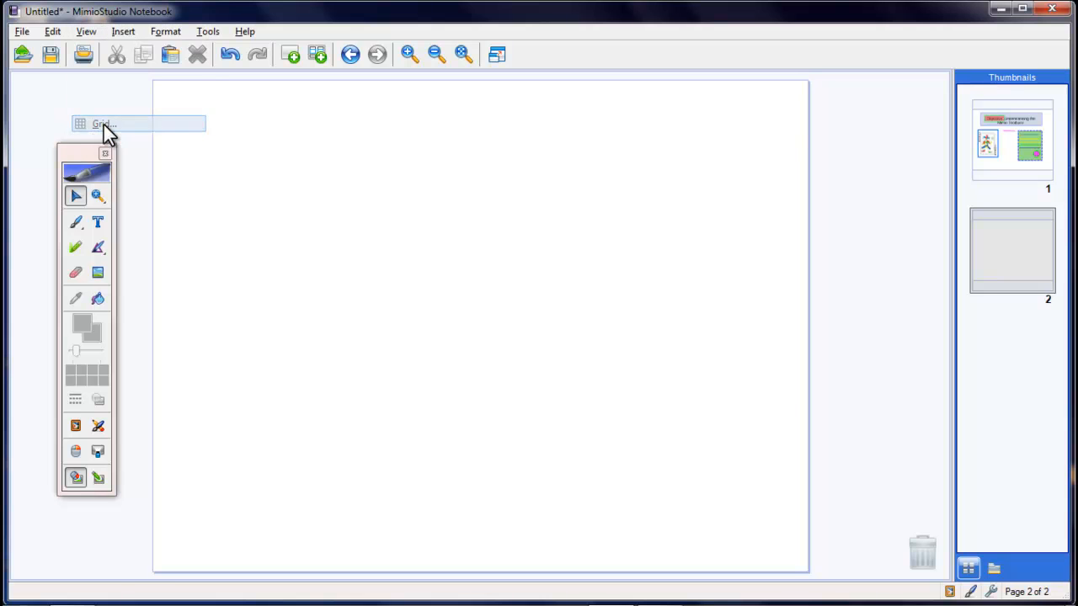
pyautogui.click(556, 379)
pyautogui.rightClick(321, 276)
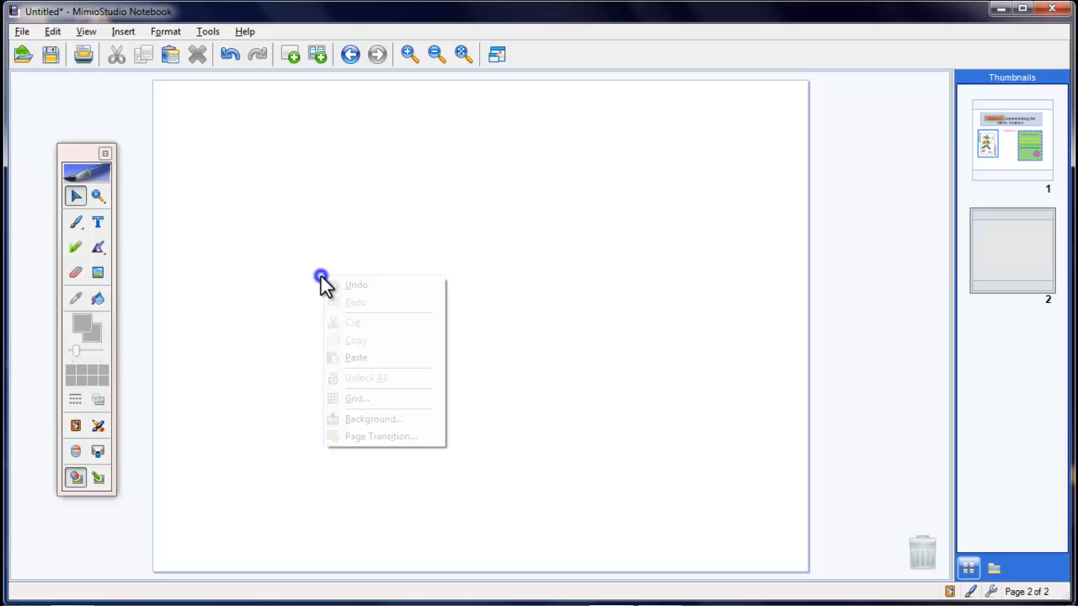
pyautogui.click(363, 399)
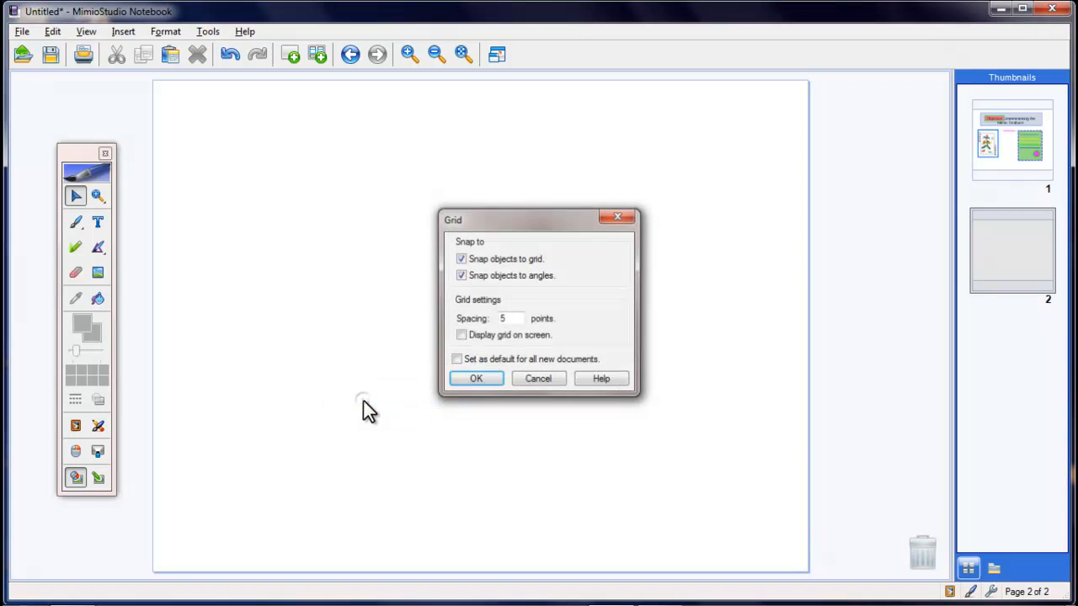
pyautogui.click(475, 380)
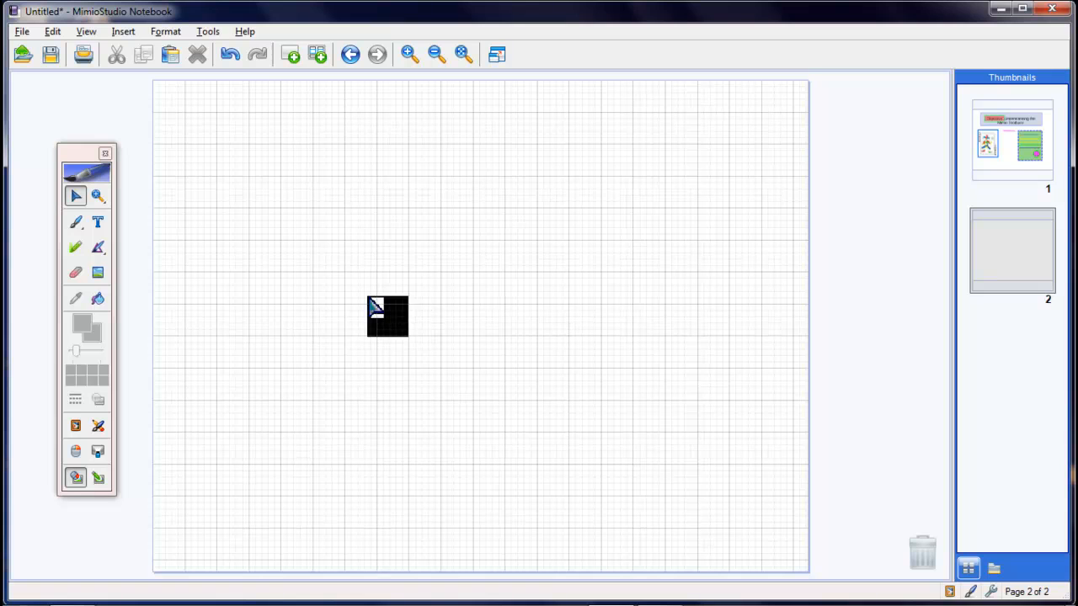
# Insert a rectangular screen clipping of the desktop's jellyfish wallpaper on page 2, then delete it
pyautogui.click(121, 34)
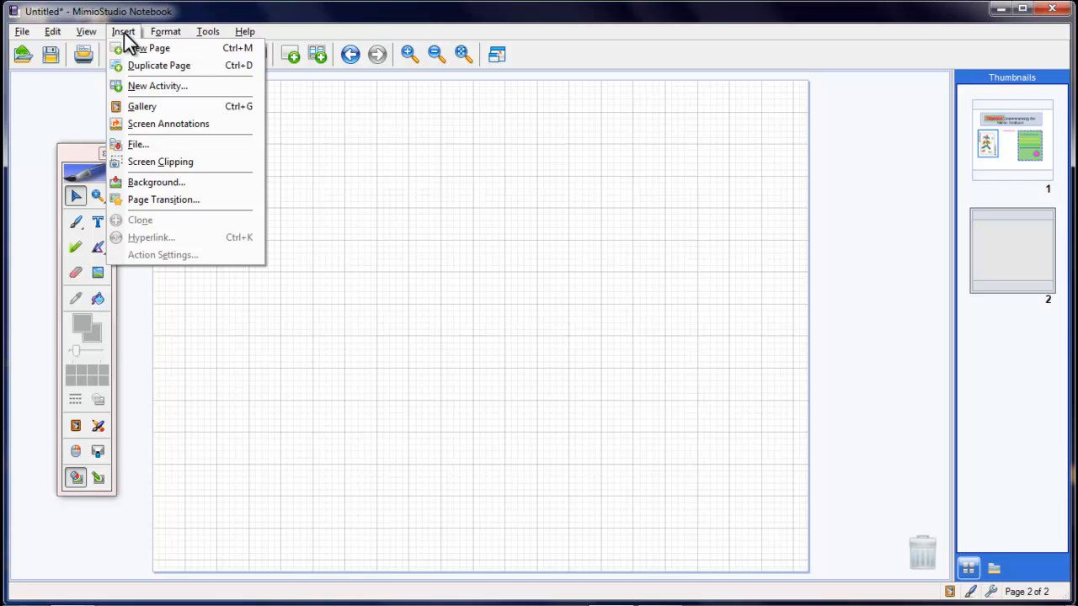
pyautogui.click(90, 103)
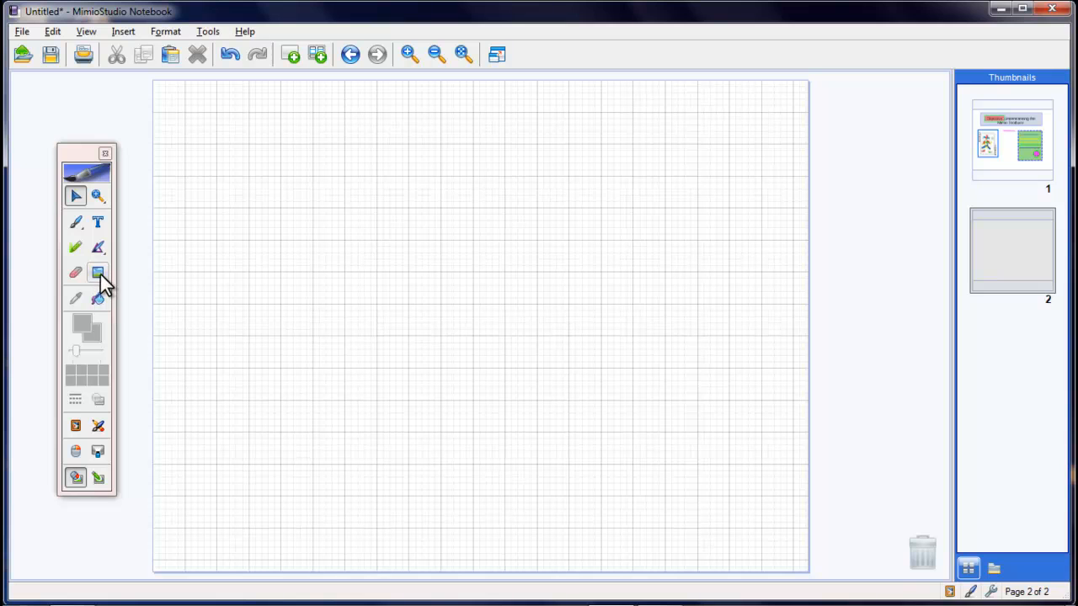
pyautogui.click(99, 273)
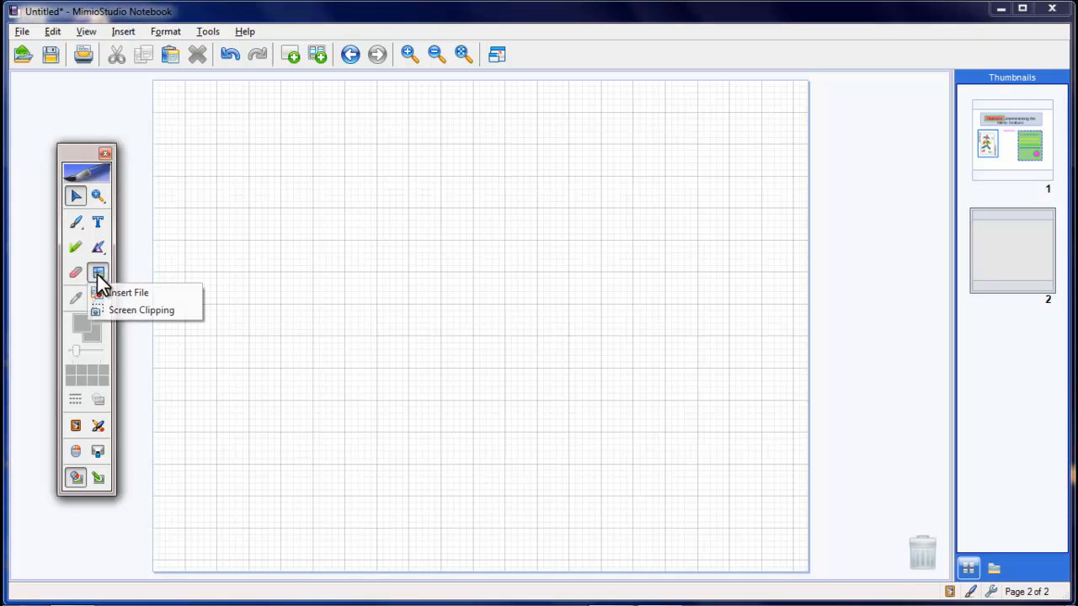
pyautogui.click(140, 312)
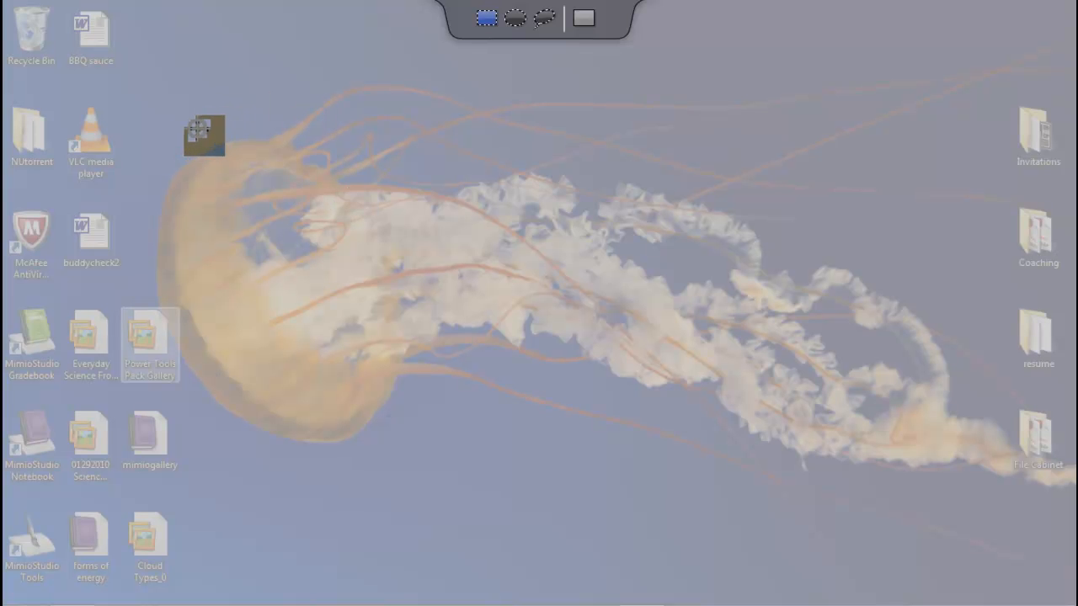
pyautogui.moveTo(178, 124); pyautogui.dragTo(992, 464)
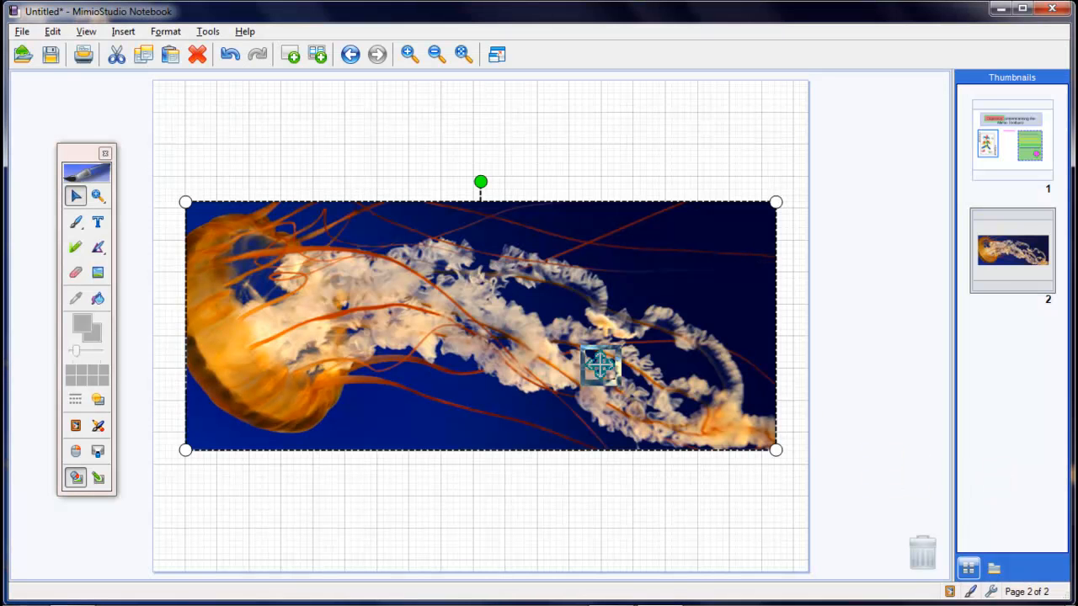
pyautogui.moveTo(584, 314); pyautogui.dragTo(588, 328)
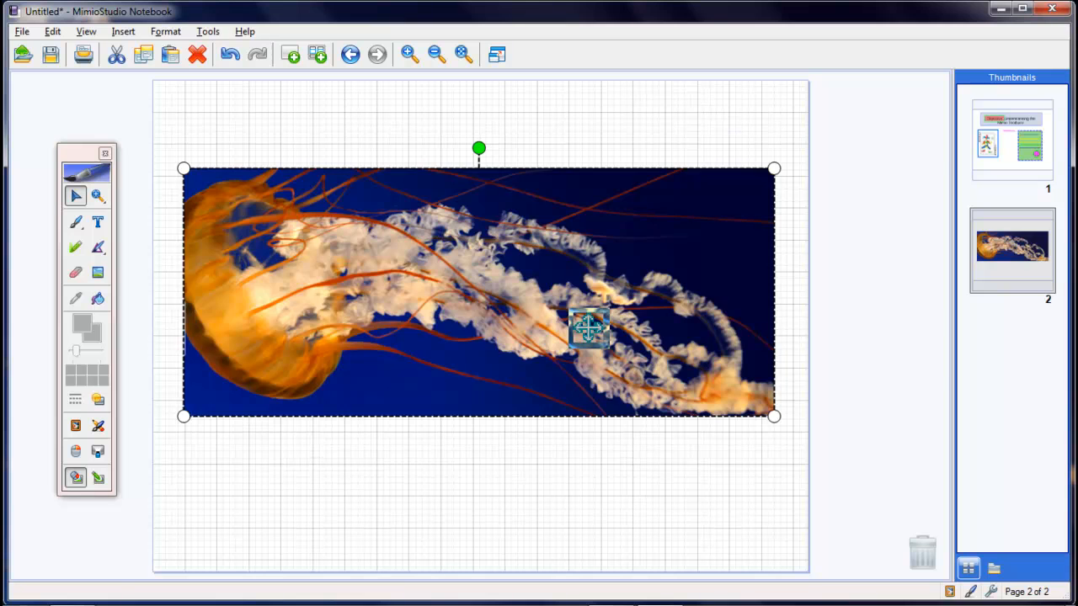
pyautogui.press('Delete')
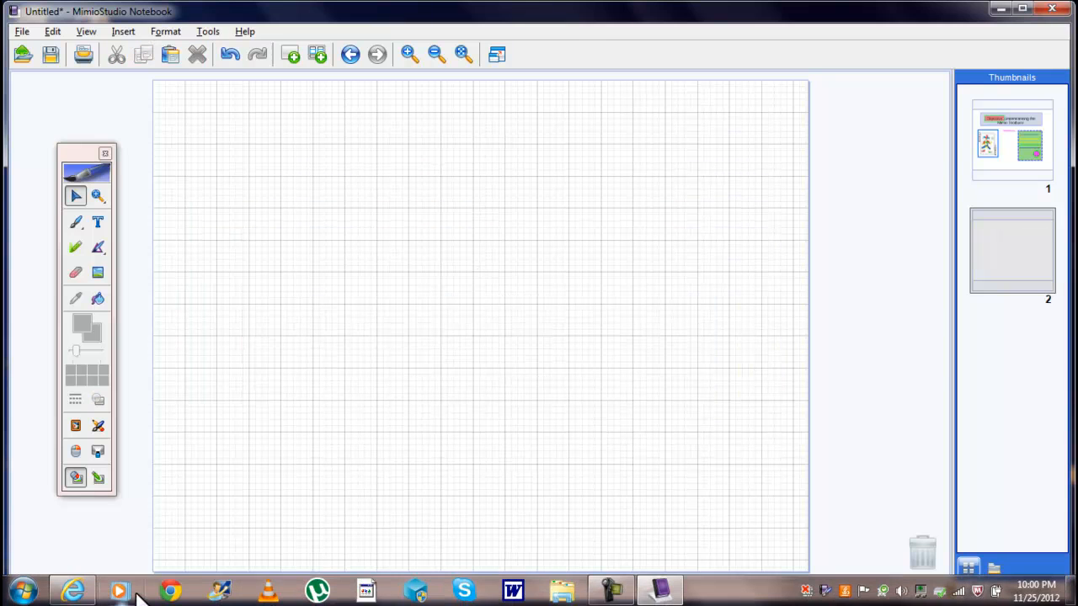
# Switch to the Google page in Internet Explorer, insert a rectangular screen clipping of its logo and move it to the top of page 2
pyautogui.click(84, 593)
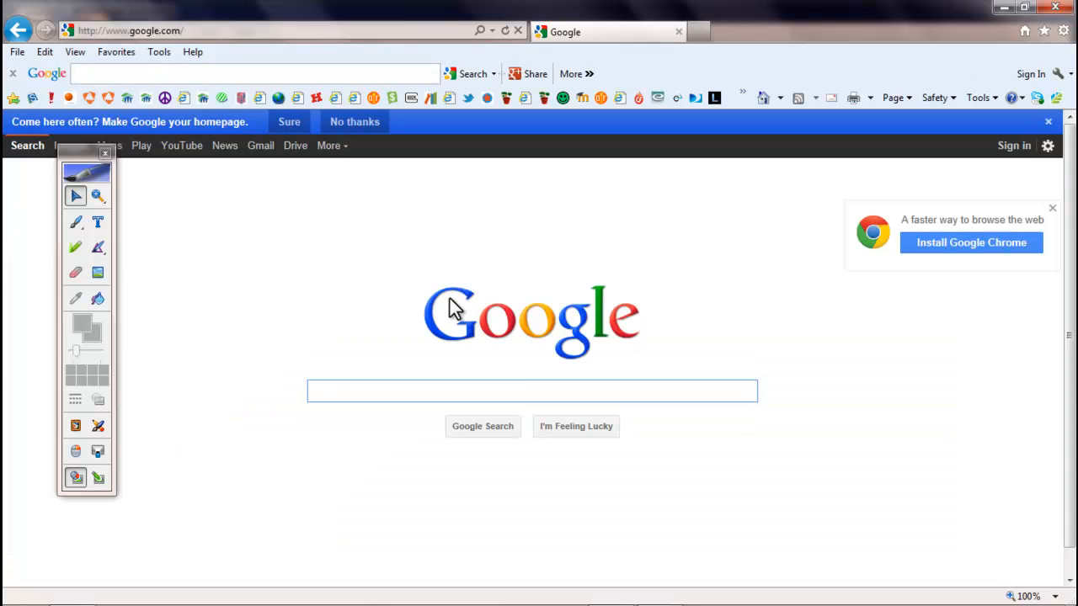
pyautogui.click(98, 276)
pyautogui.click(117, 309)
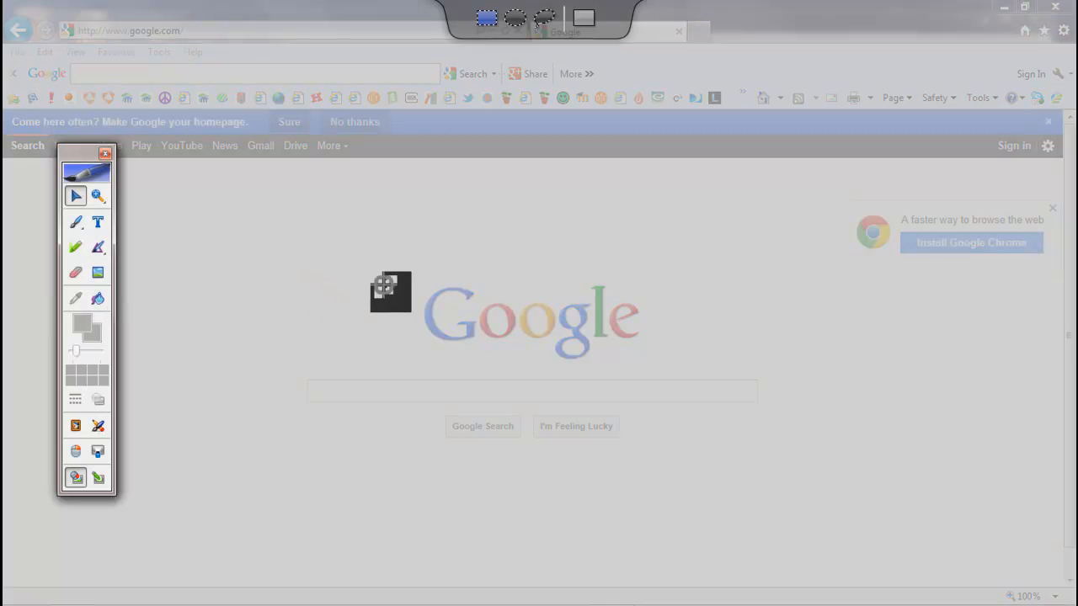
pyautogui.moveTo(385, 269); pyautogui.dragTo(682, 368)
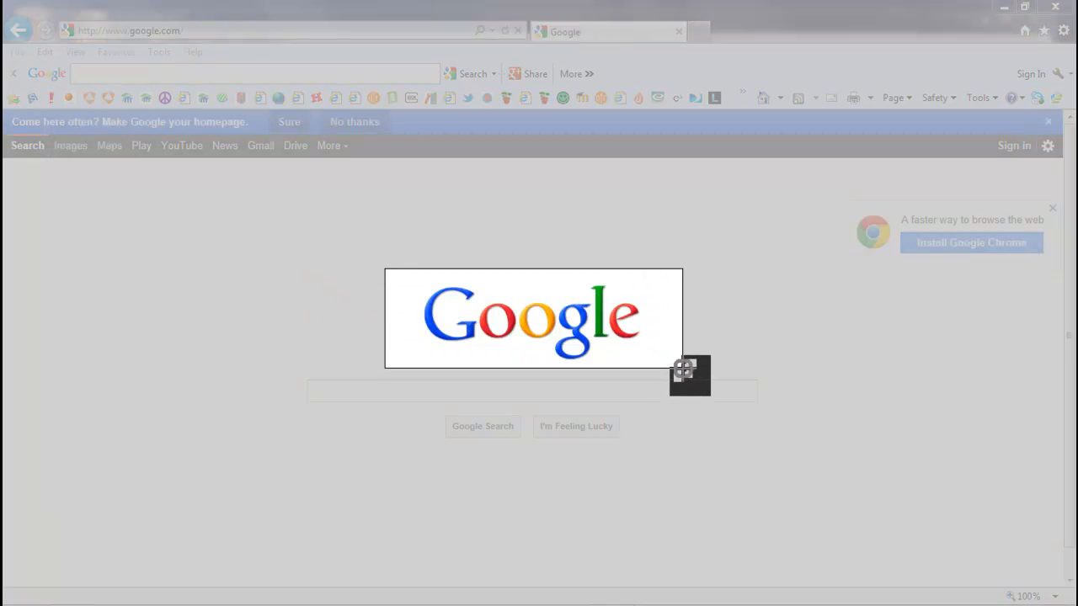
pyautogui.moveTo(540, 355); pyautogui.dragTo(503, 163)
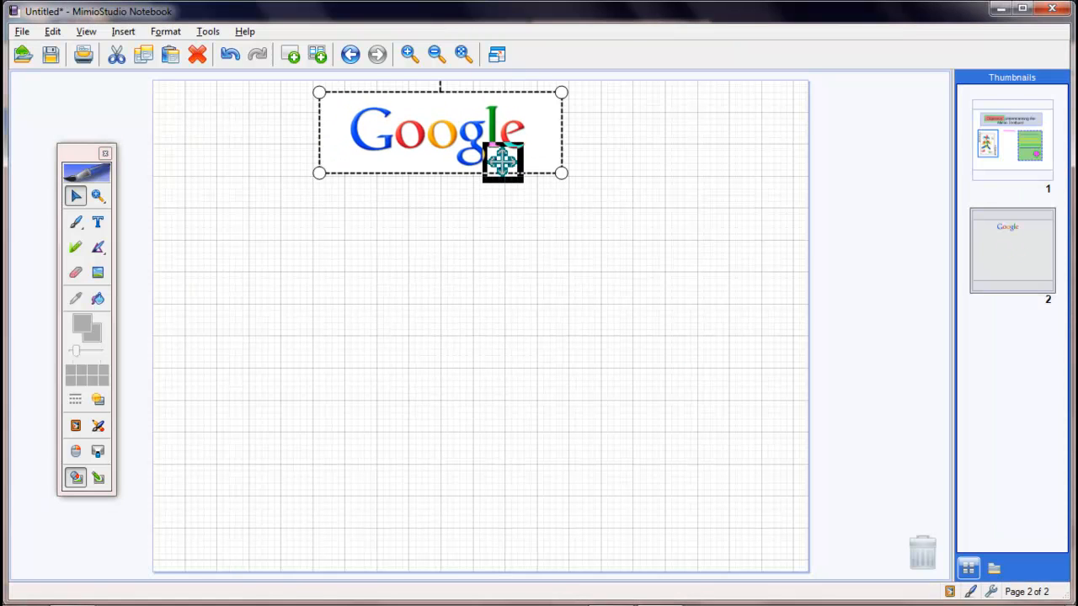
# Switch back and forth between pages 1 and 2, ending on page 1
pyautogui.click(1008, 247)
pyautogui.click(1009, 135)
pyautogui.click(1006, 235)
pyautogui.click(997, 136)
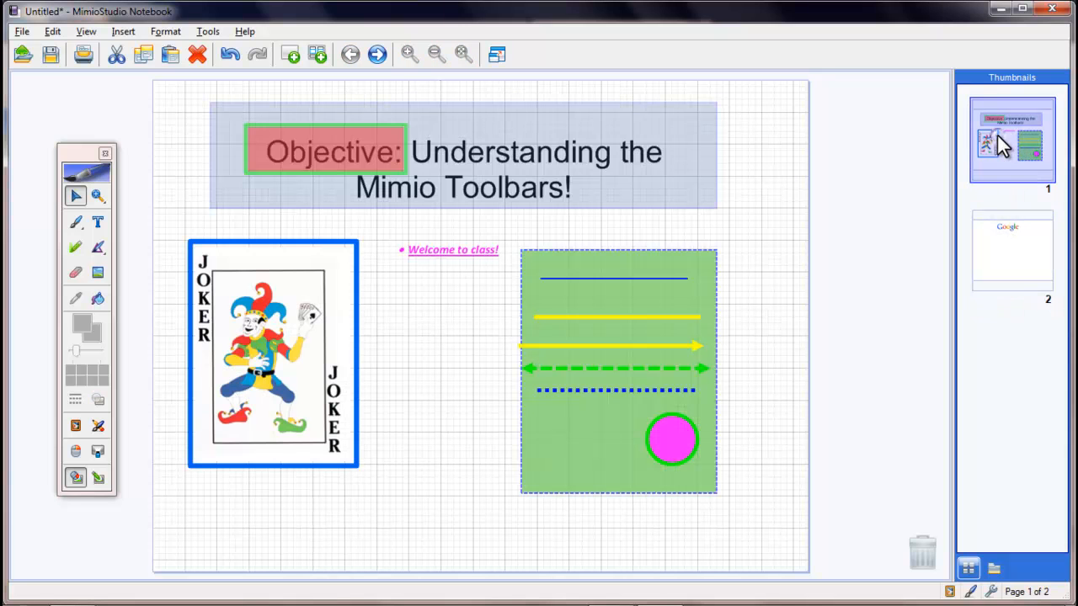
pyautogui.click(373, 56)
pyautogui.click(350, 54)
pyautogui.click(378, 54)
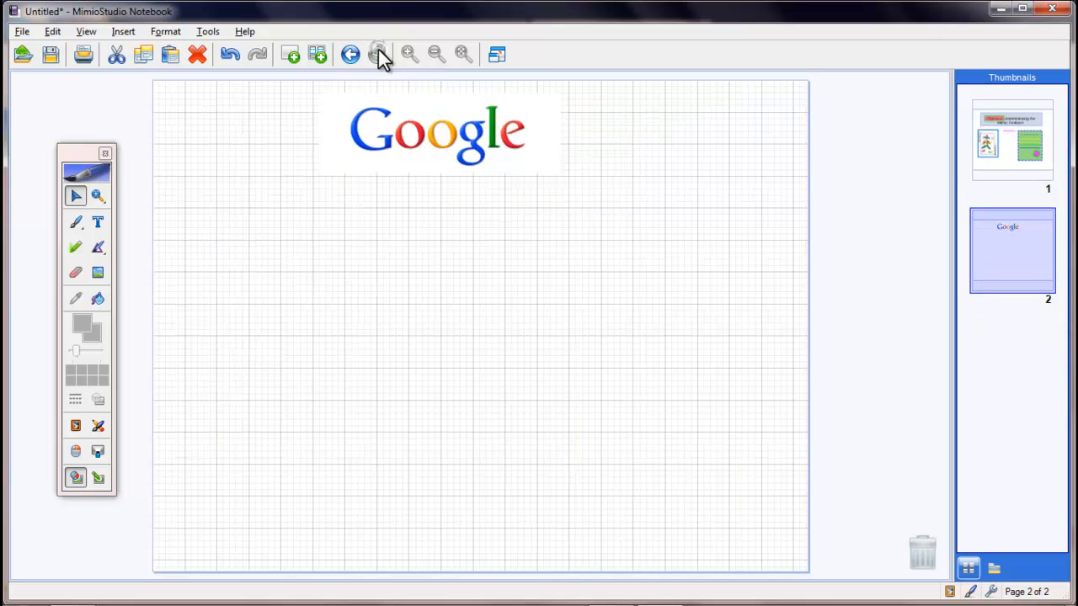
pyautogui.click(1005, 184)
pyautogui.click(1000, 225)
pyautogui.click(993, 148)
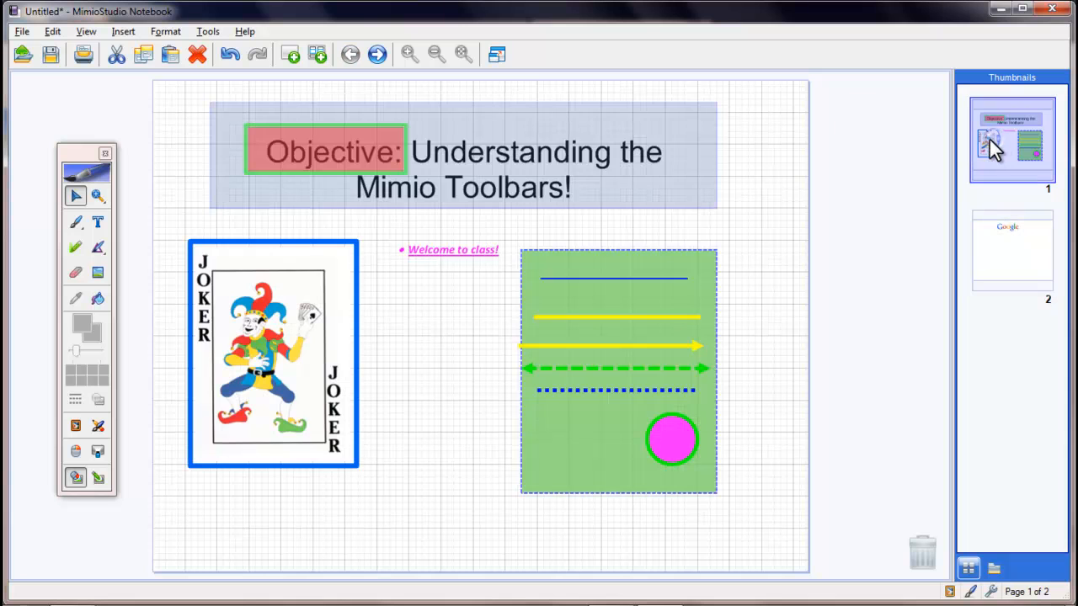
# View page 1 in full screen and return to the normal window view
pyautogui.click(498, 57)
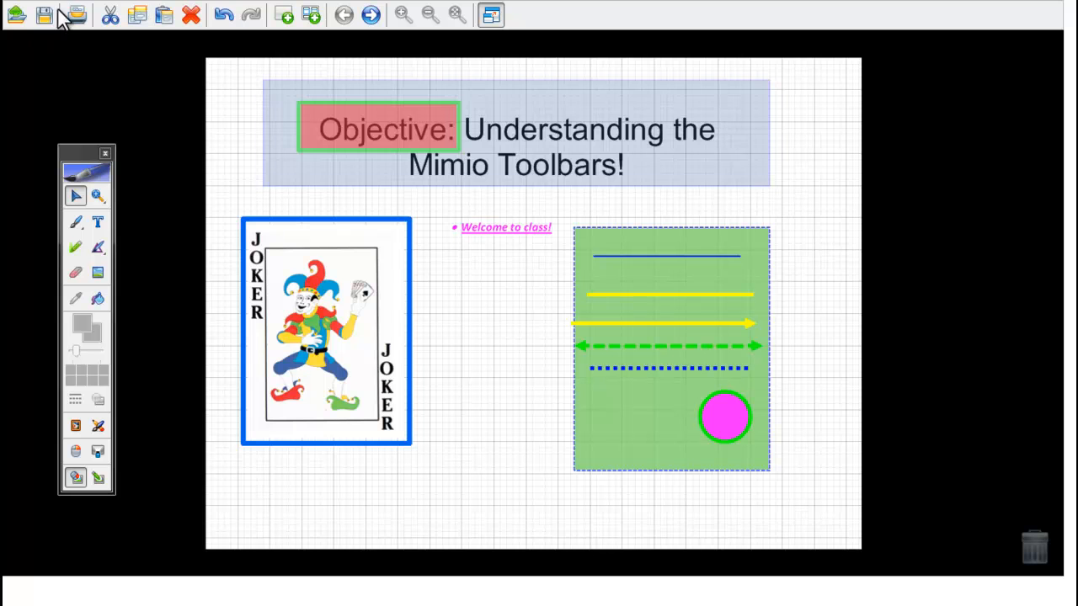
pyautogui.click(491, 15)
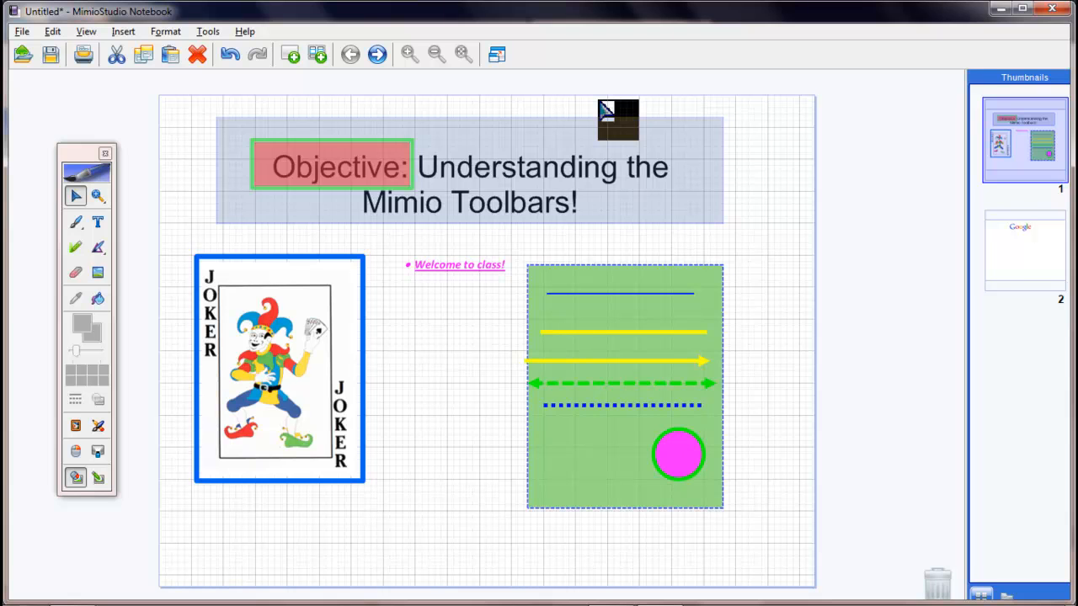
pyautogui.moveTo(605, 109); pyautogui.dragTo(385, 147)
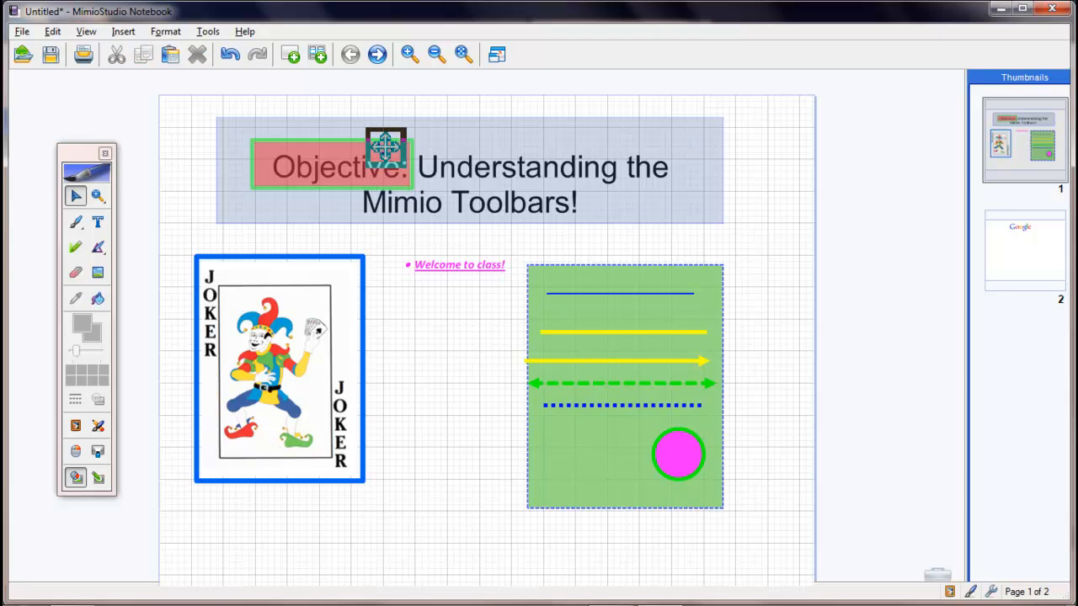